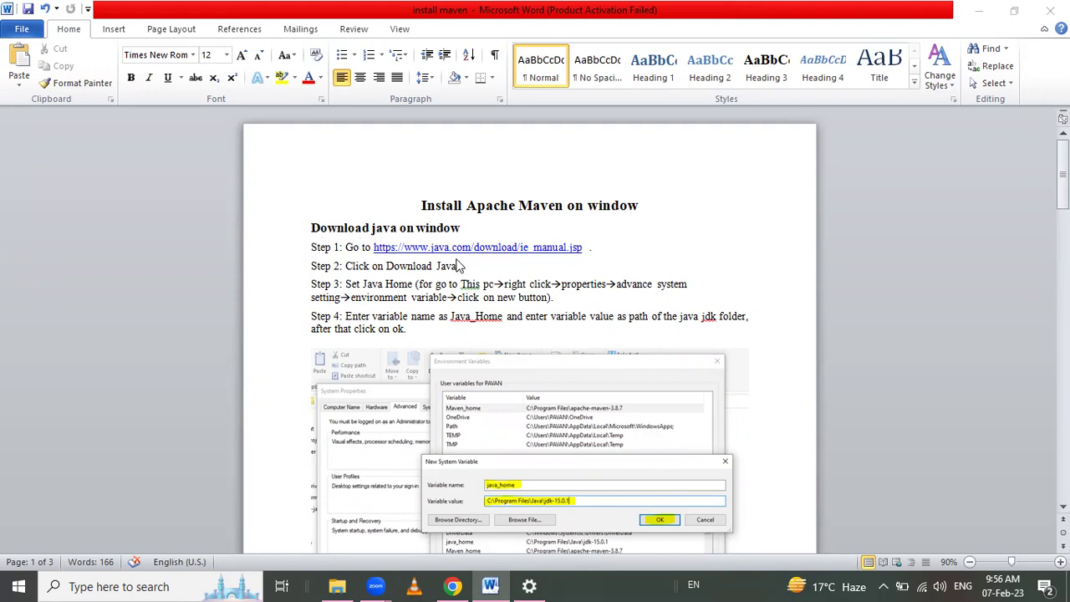
Switch from the Word Maven install notes to the Chrome window
left_click(453, 586)
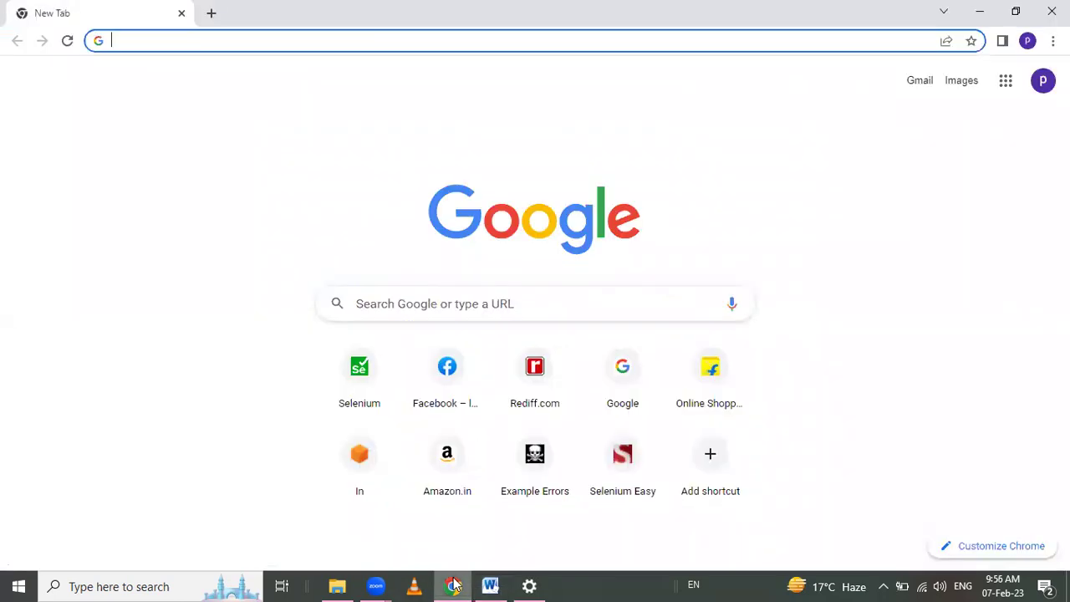
Open the Download Java for Windows page from a 'java download' search, then show This PC
left_click(383, 306)
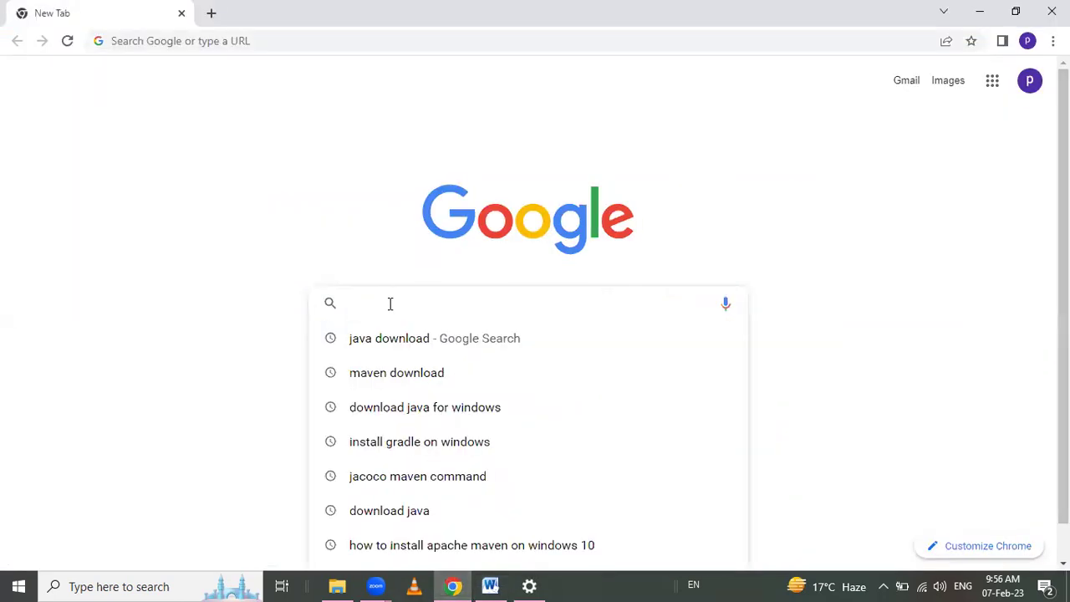
left_click(384, 337)
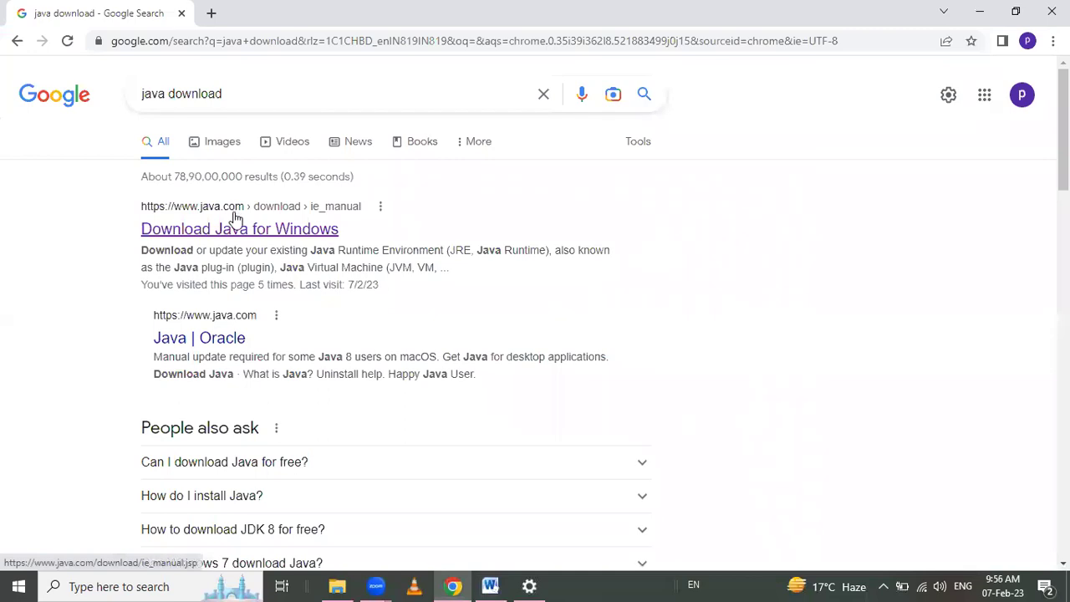
left_click(233, 230)
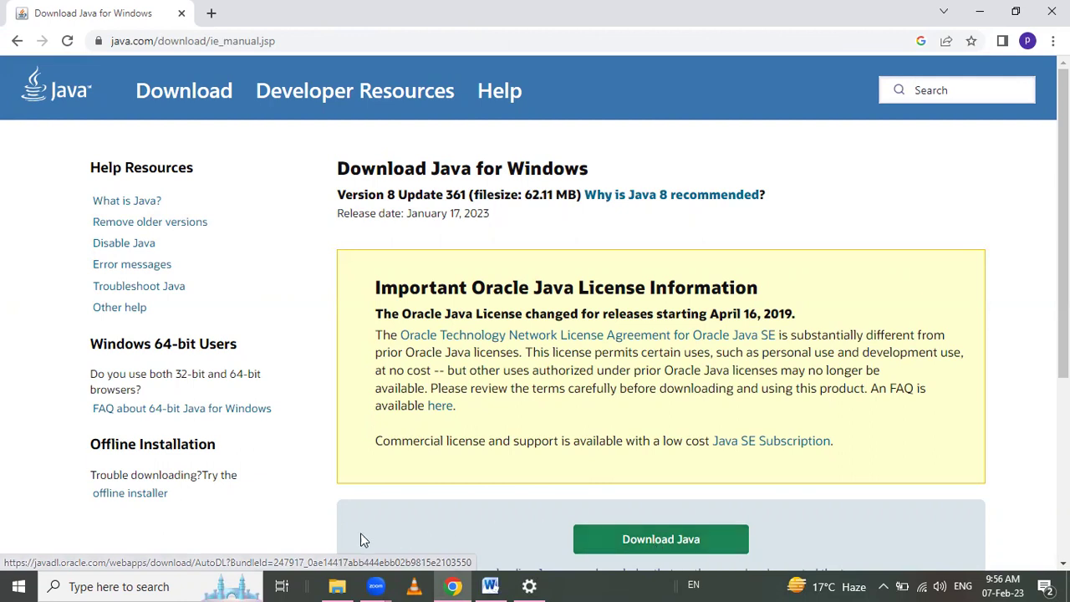
left_click(334, 586)
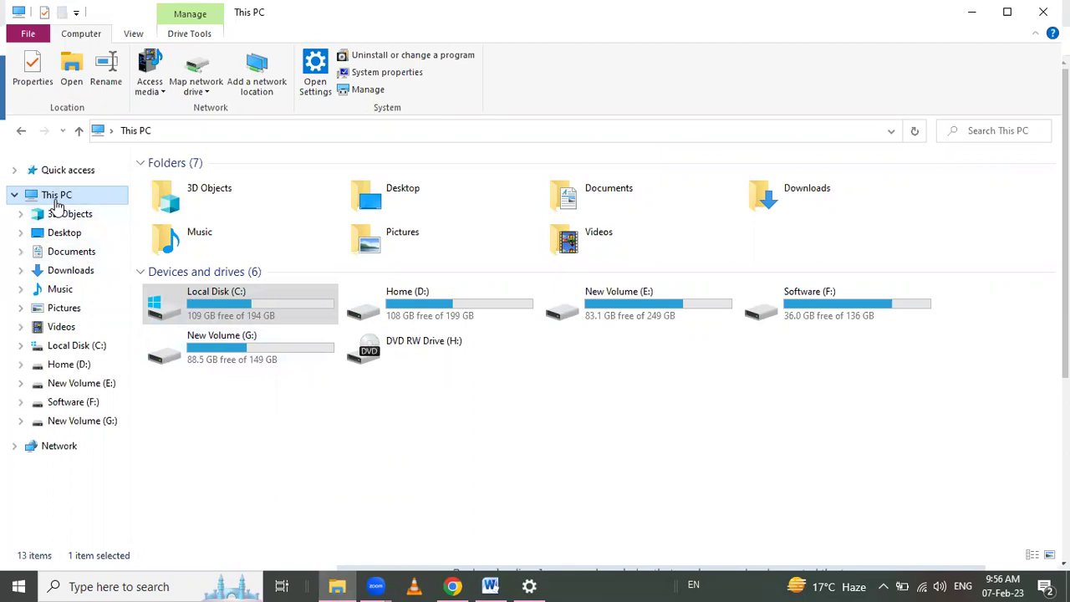
Open Environment Variables through This PC Properties and Advanced system settings
right_click(56, 200)
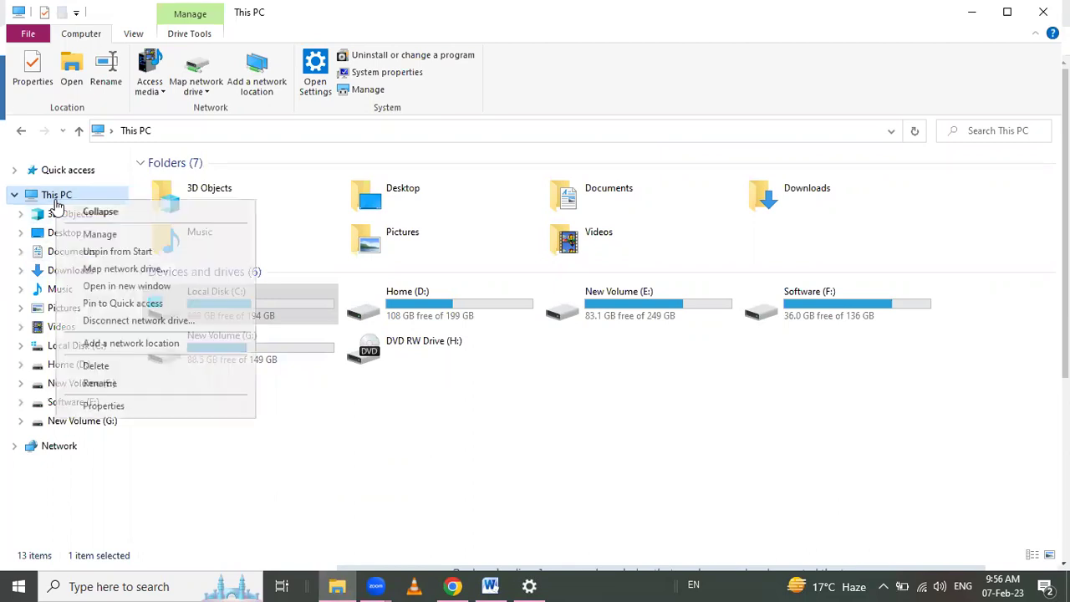
left_click(185, 408)
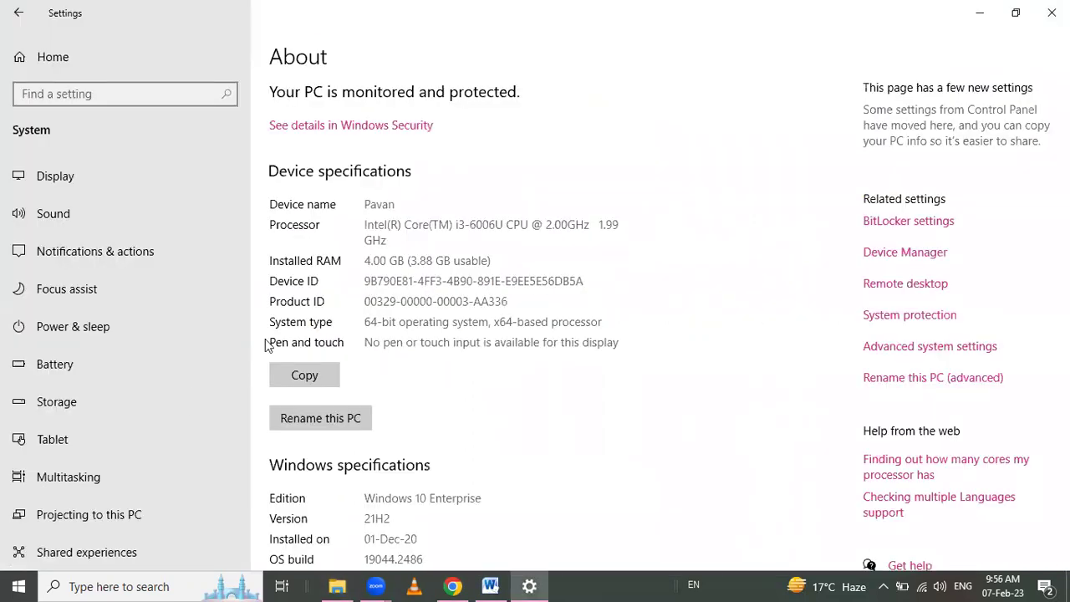
left_click(943, 355)
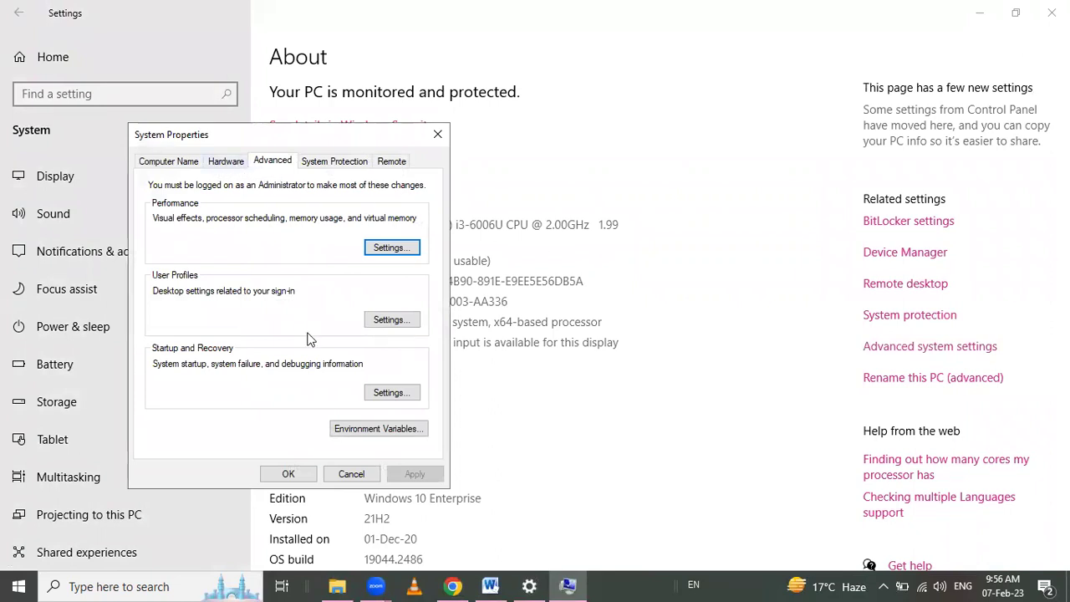
left_click(373, 430)
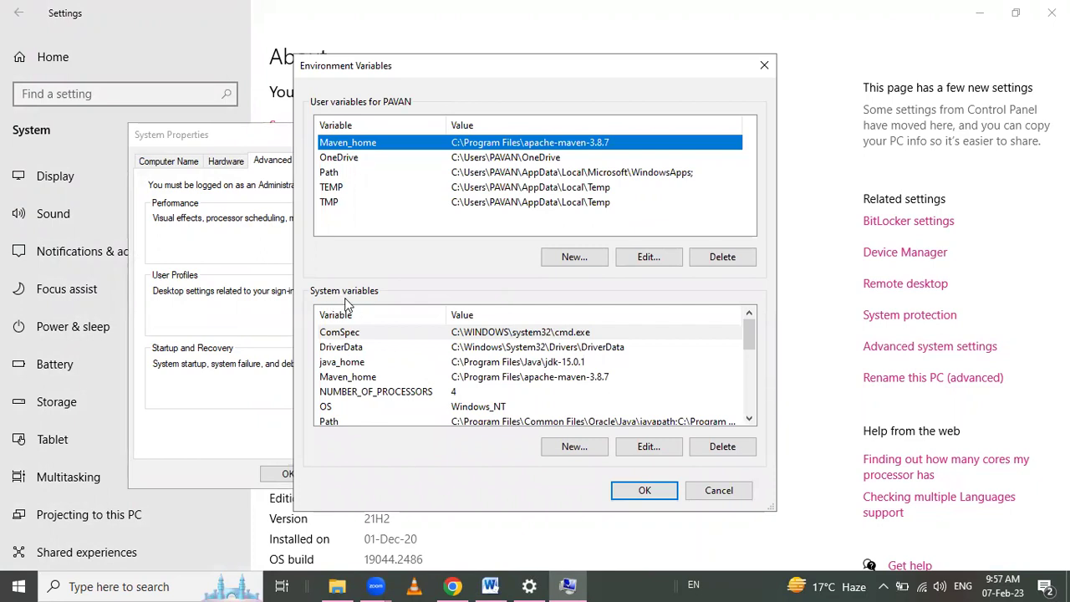
Create a new system variable named java_home, ready to enter its value
left_click(575, 446)
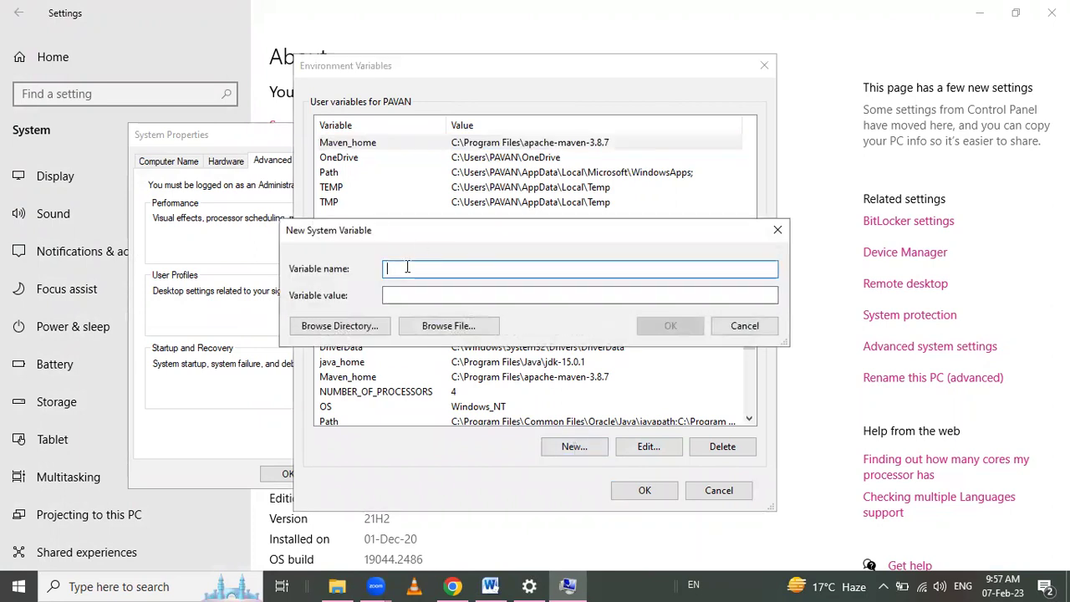
type("ja")
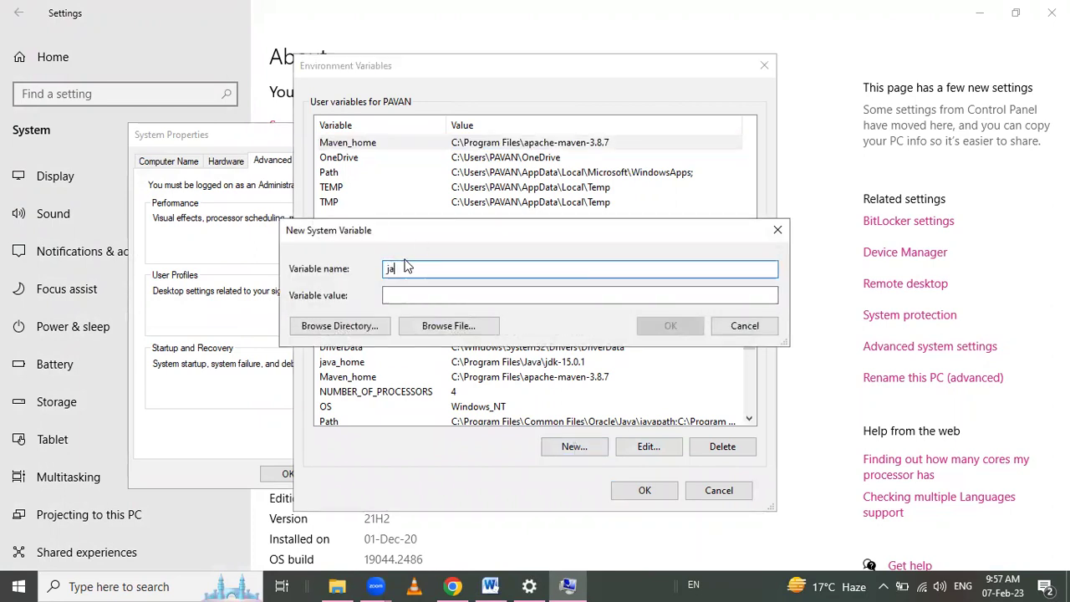
type("va_hom")
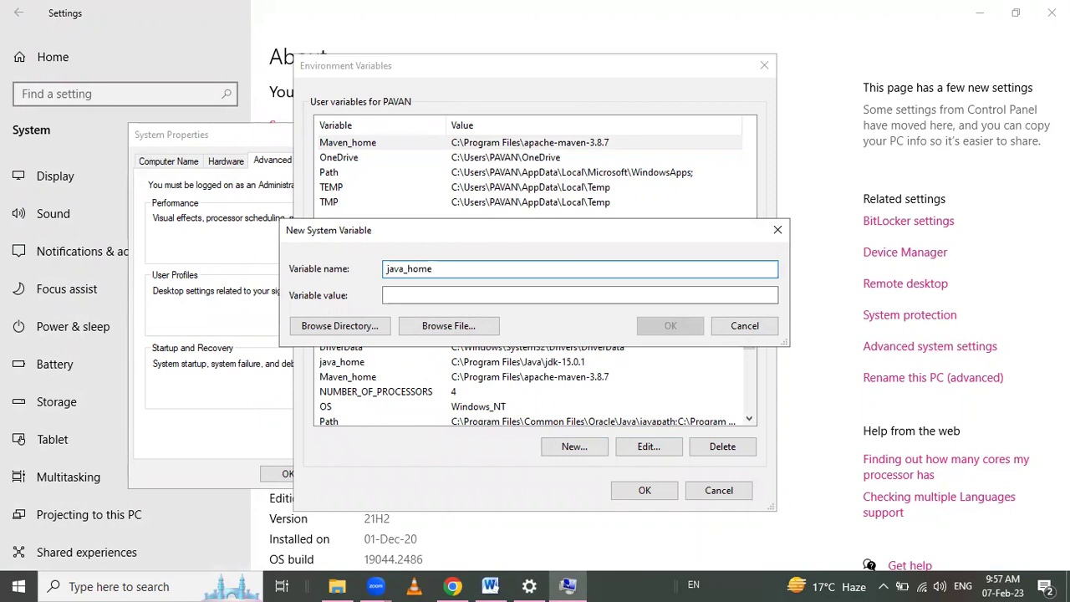
type("e")
left_click(412, 294)
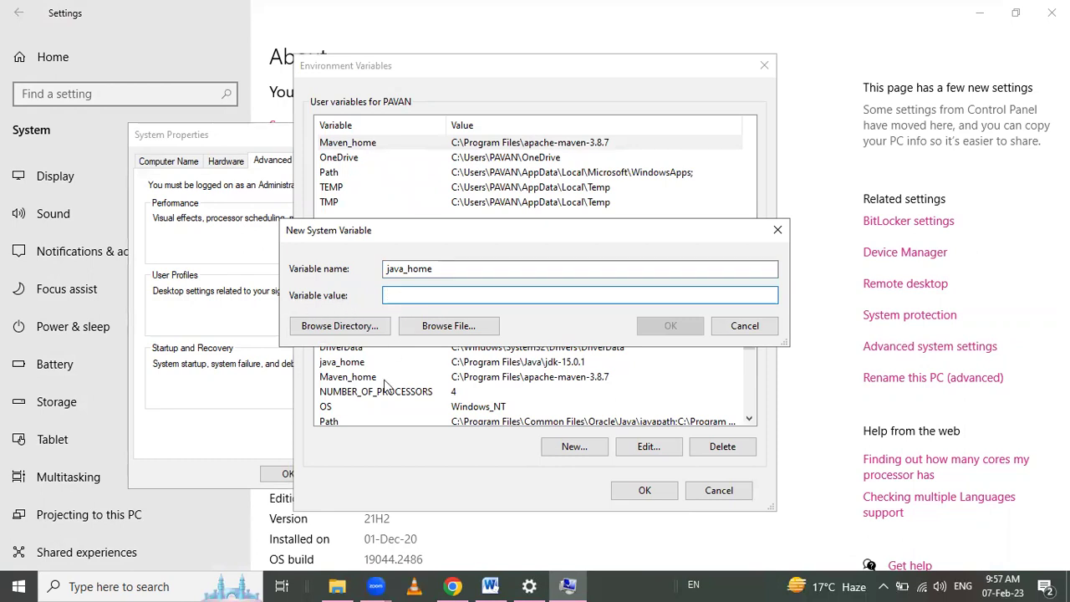
Browse to C:\Program Files\Java\jdk-15.0.1 and select its full path in the address bar
left_click(338, 586)
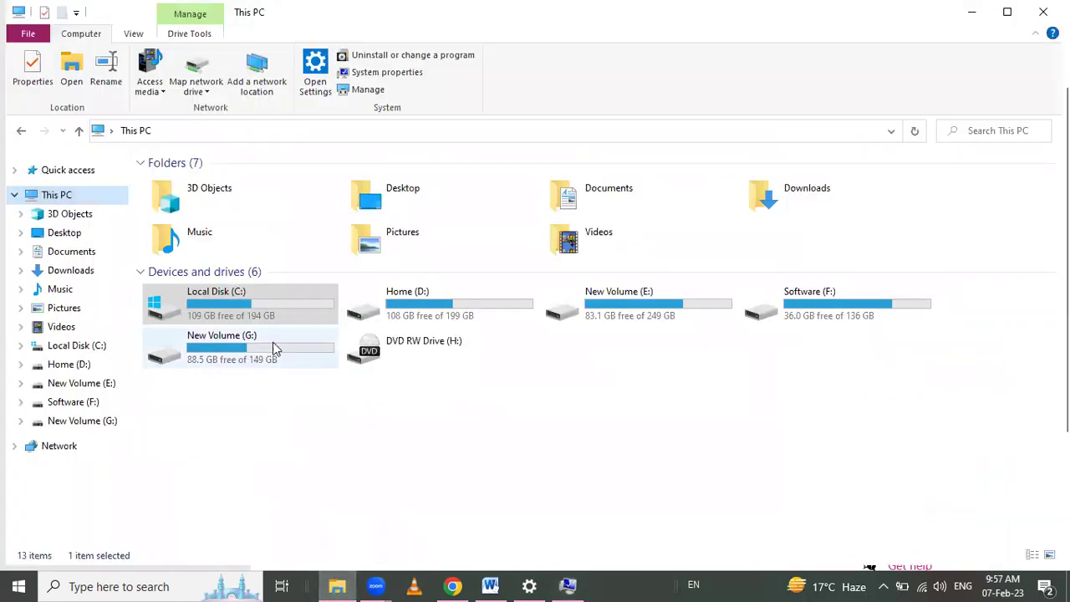
double_click(260, 310)
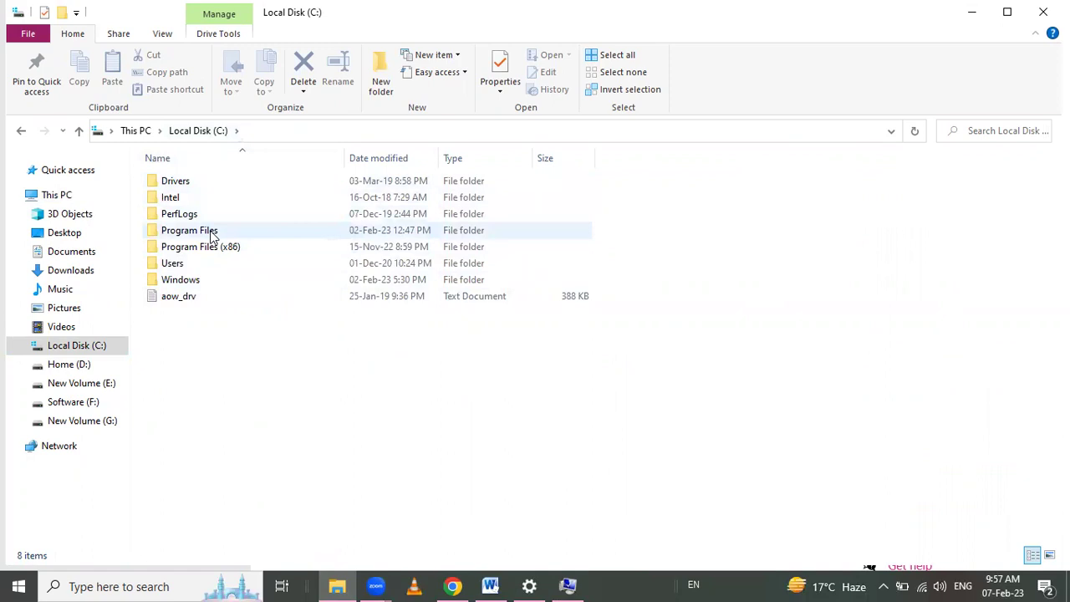
double_click(209, 234)
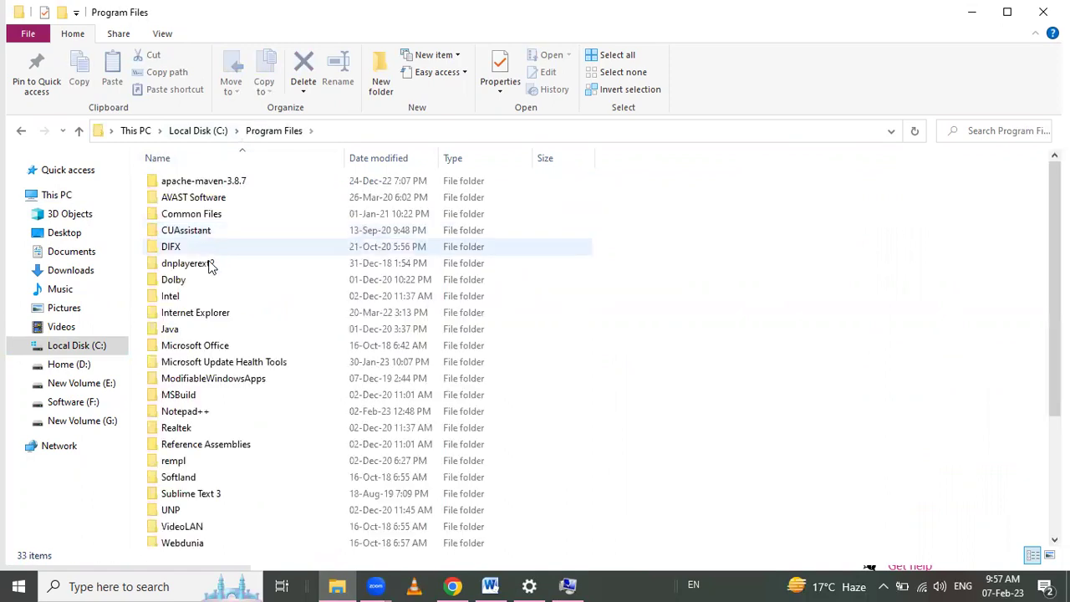
double_click(166, 331)
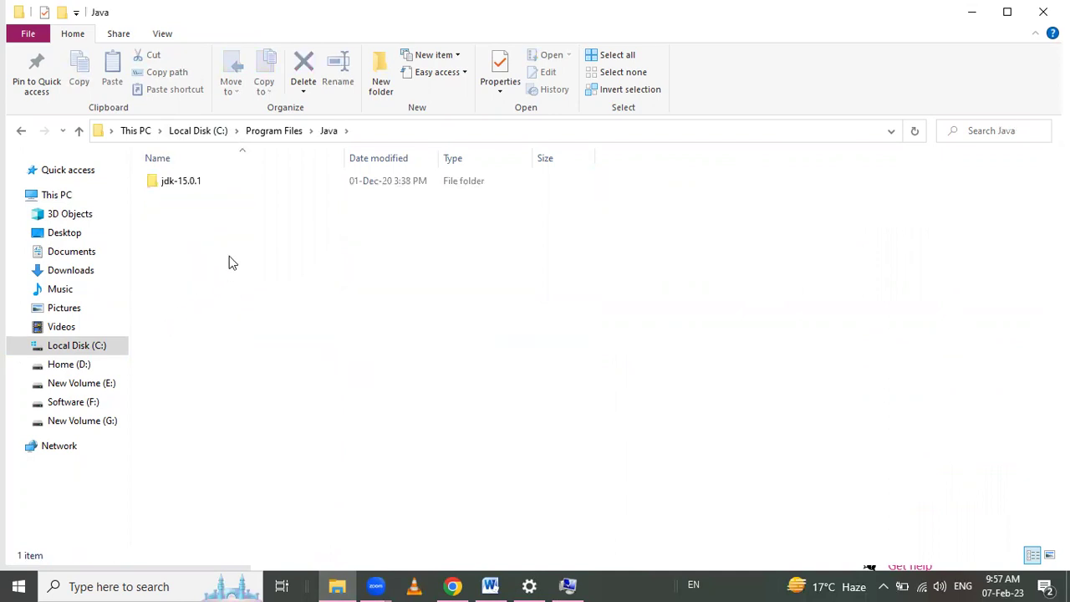
double_click(167, 194)
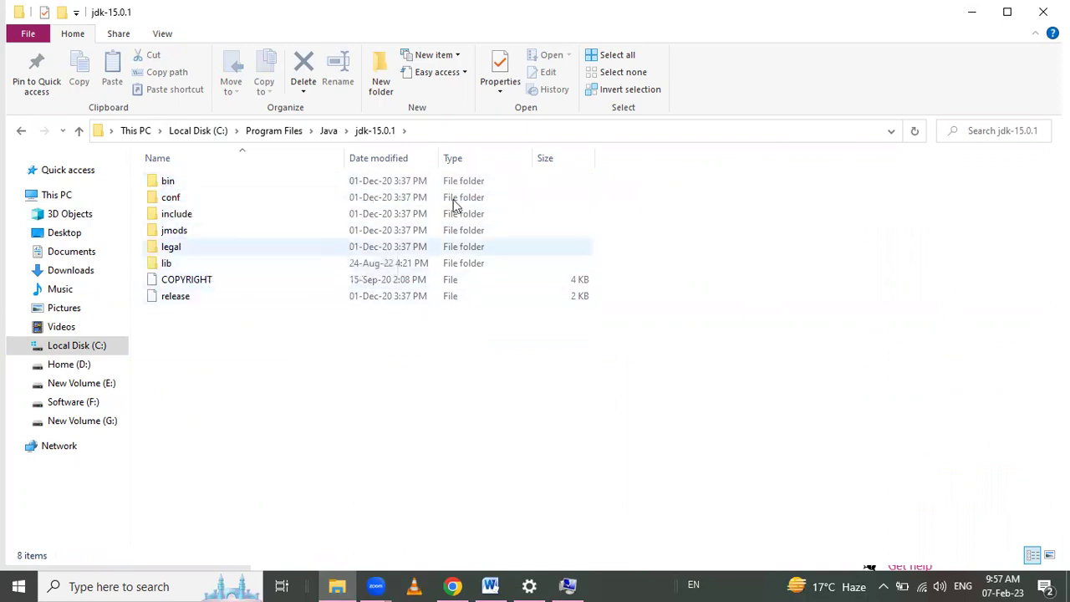
left_click(433, 131)
key("ctrl+c")
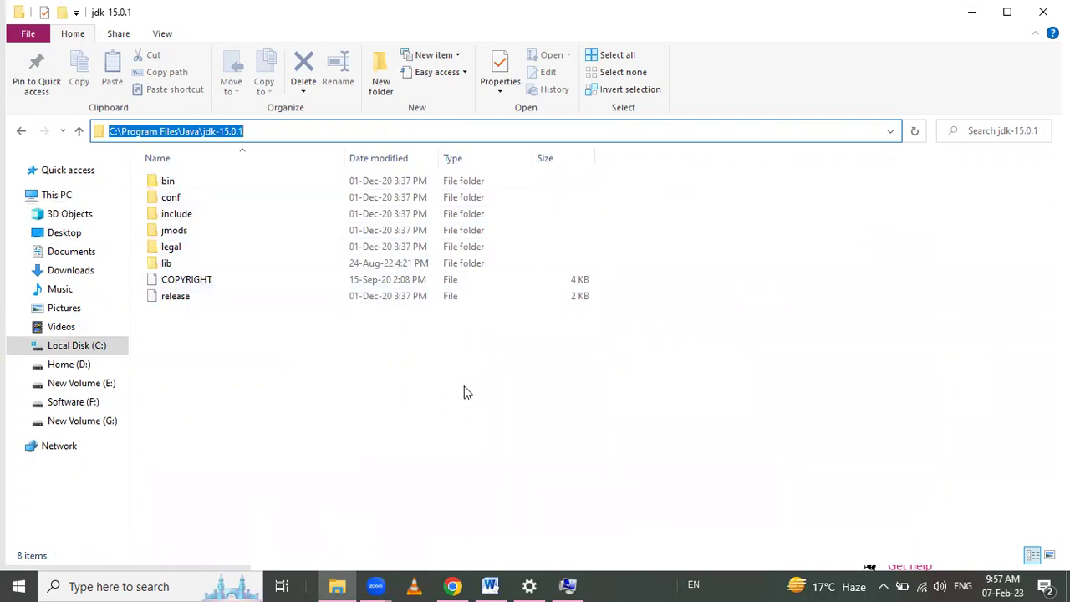
Paste C:\Program Files\Java\jdk-15.0.1 as the java_home value and confirm it
left_click(569, 585)
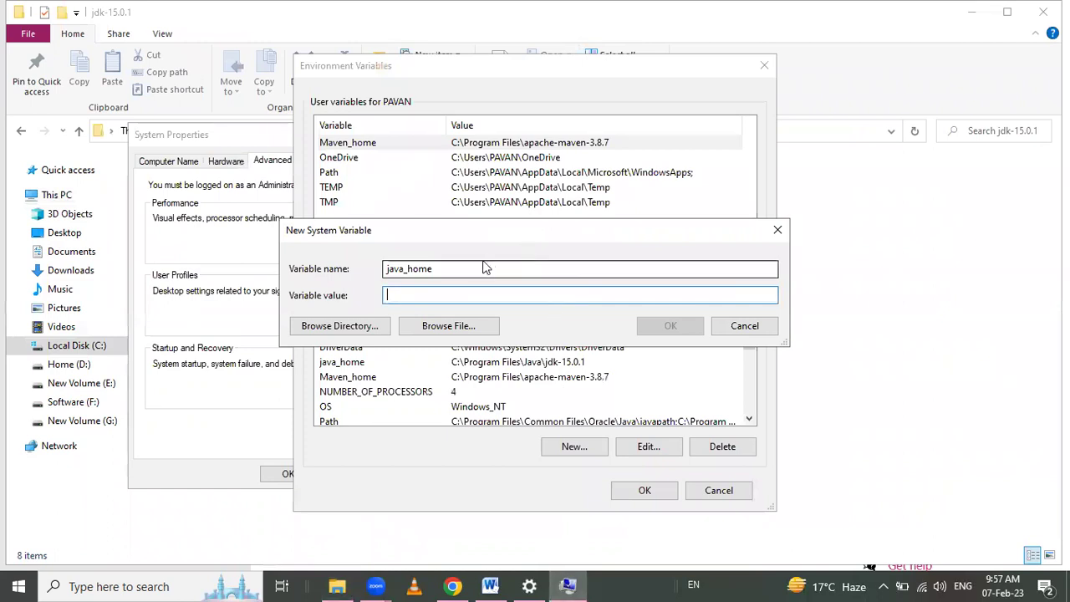
key("ctrl+v")
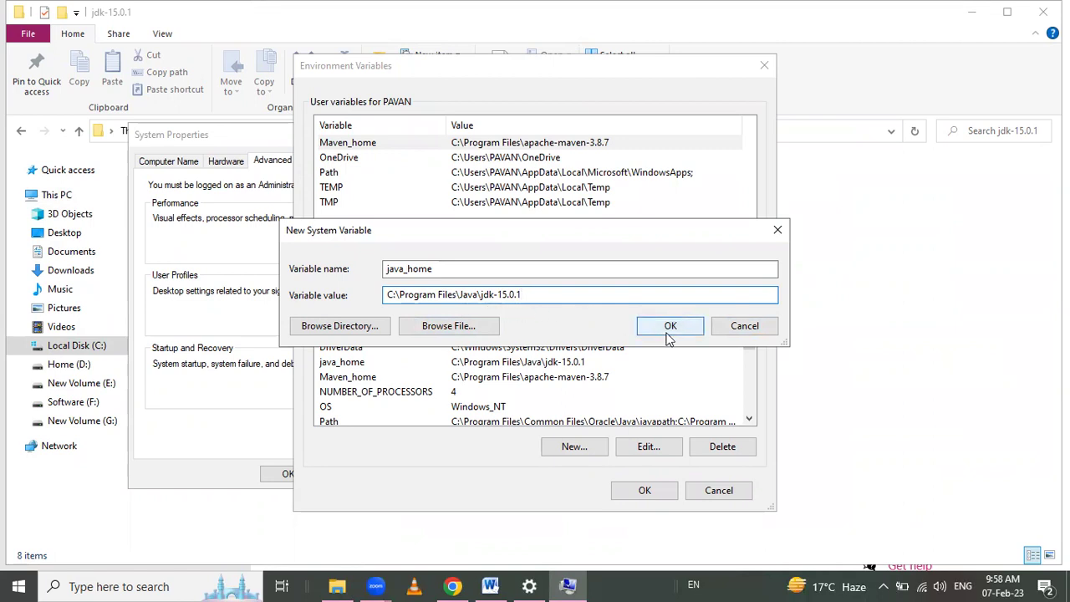
left_click(744, 332)
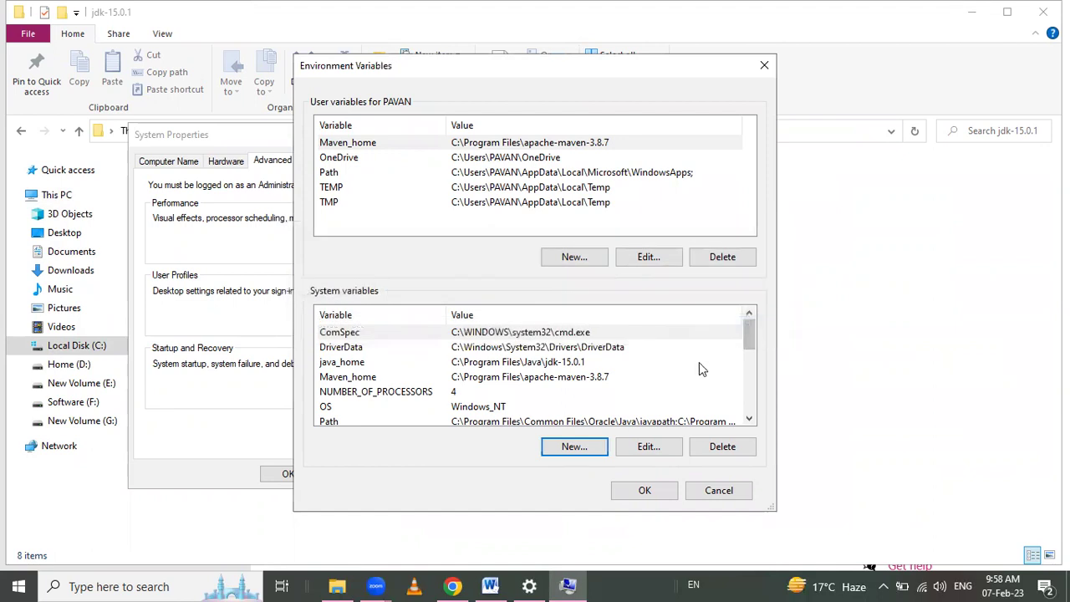
Confirm Environment Variables and System Properties so all settings dialogs close
left_click(652, 491)
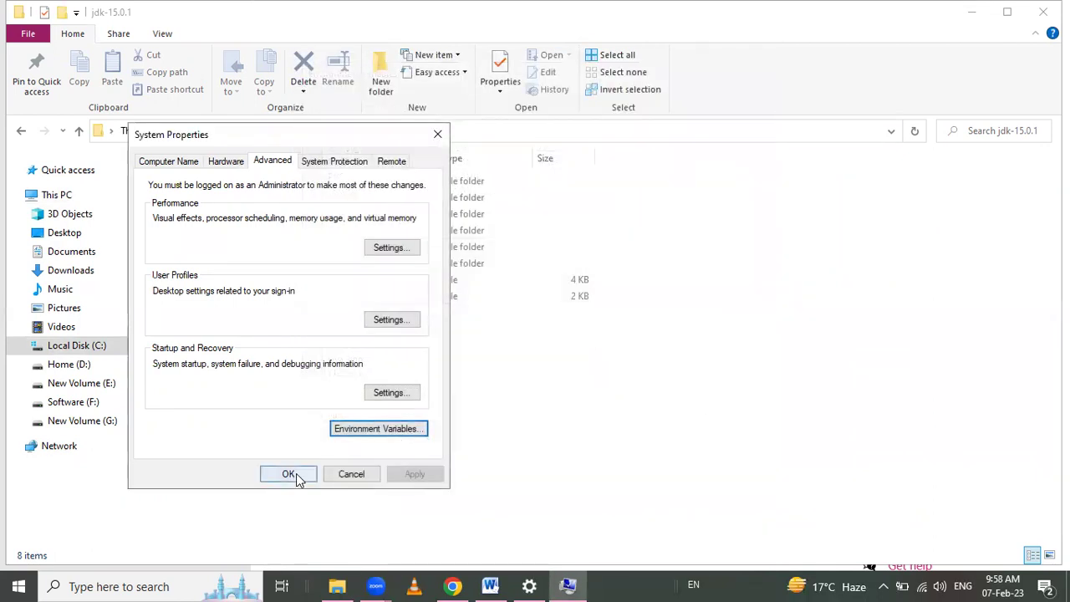
left_click(296, 475)
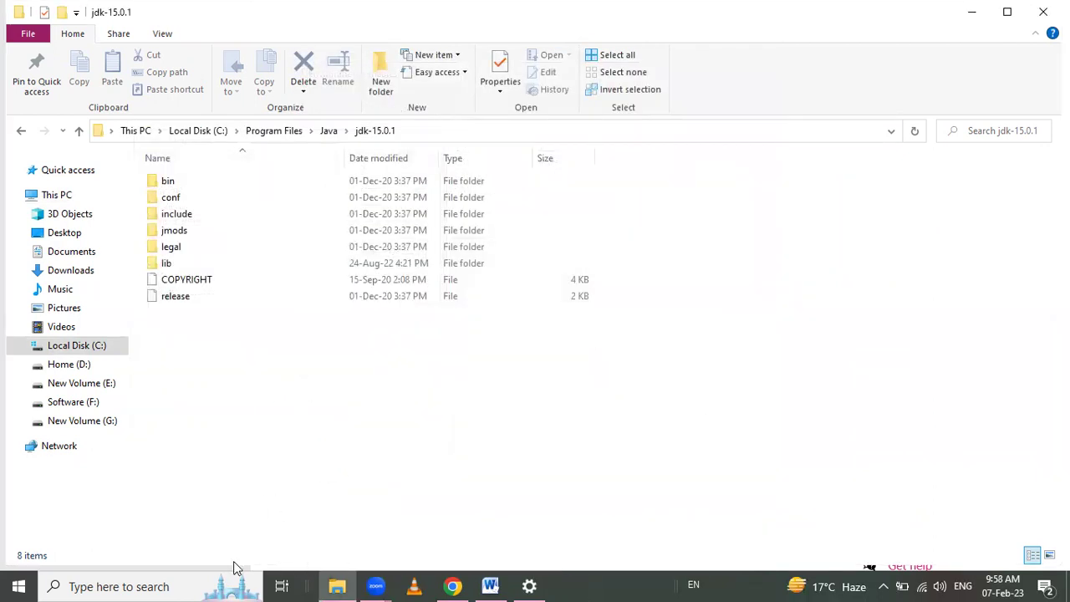
left_click(185, 580)
Open Command Prompt from a cmd search and run java -version, which reports 15.0.1
type("cmd")
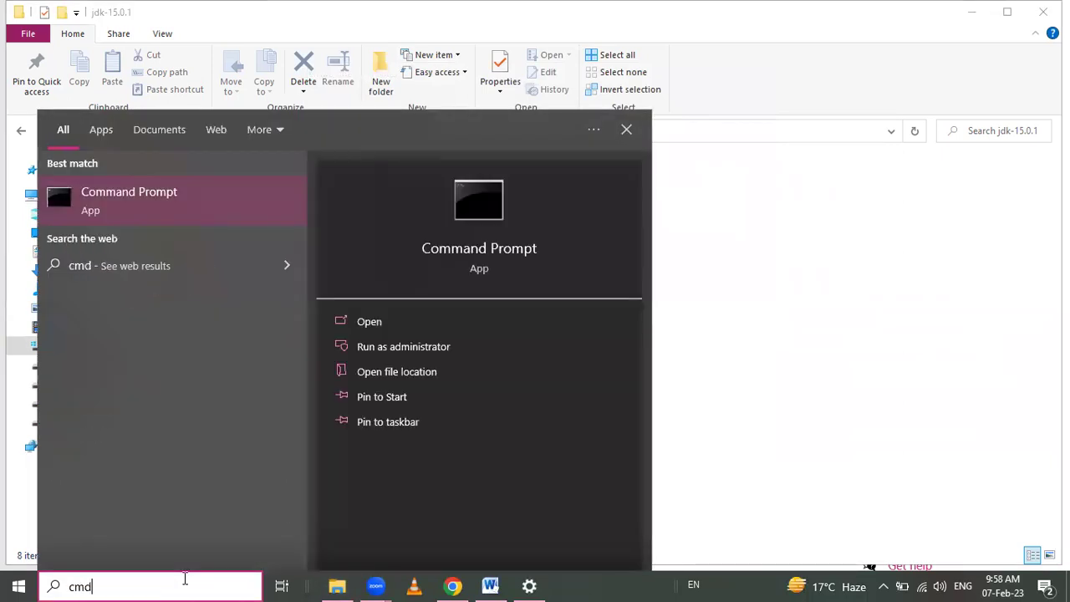
left_click(174, 193)
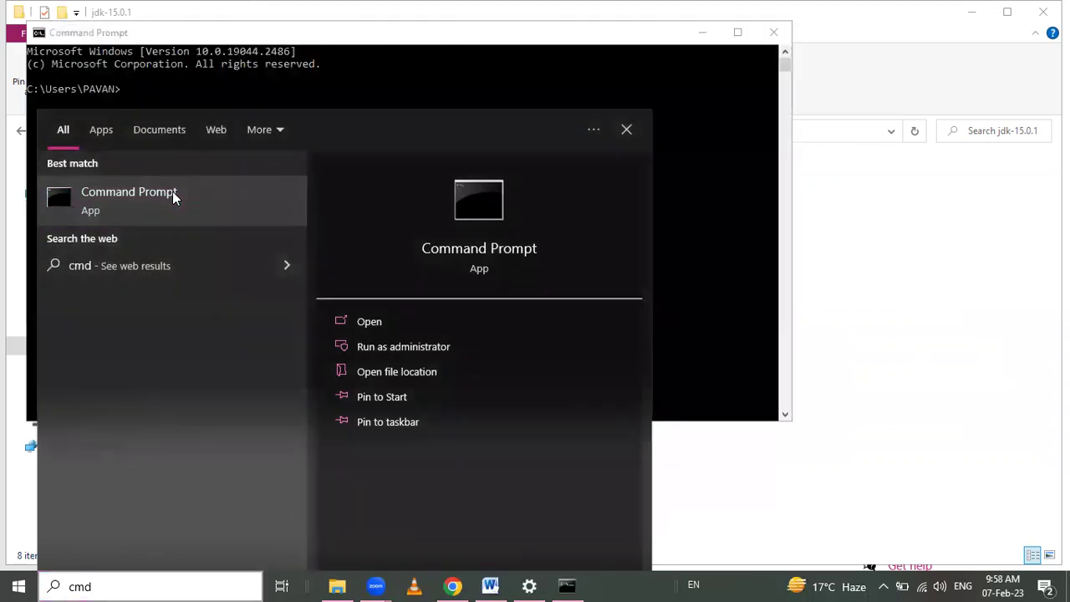
left_click(693, 215)
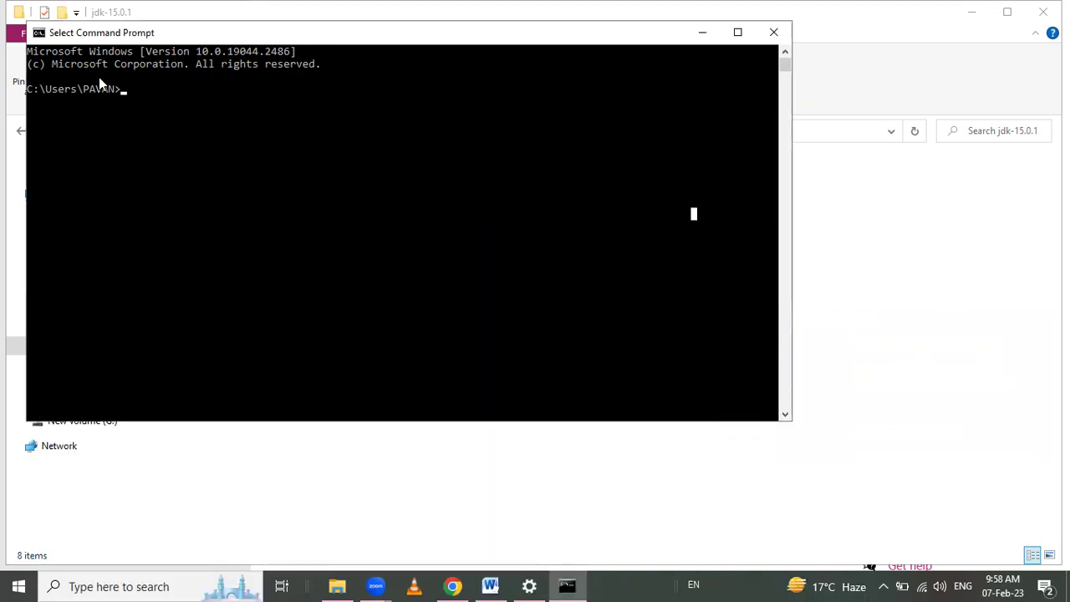
type("java ")
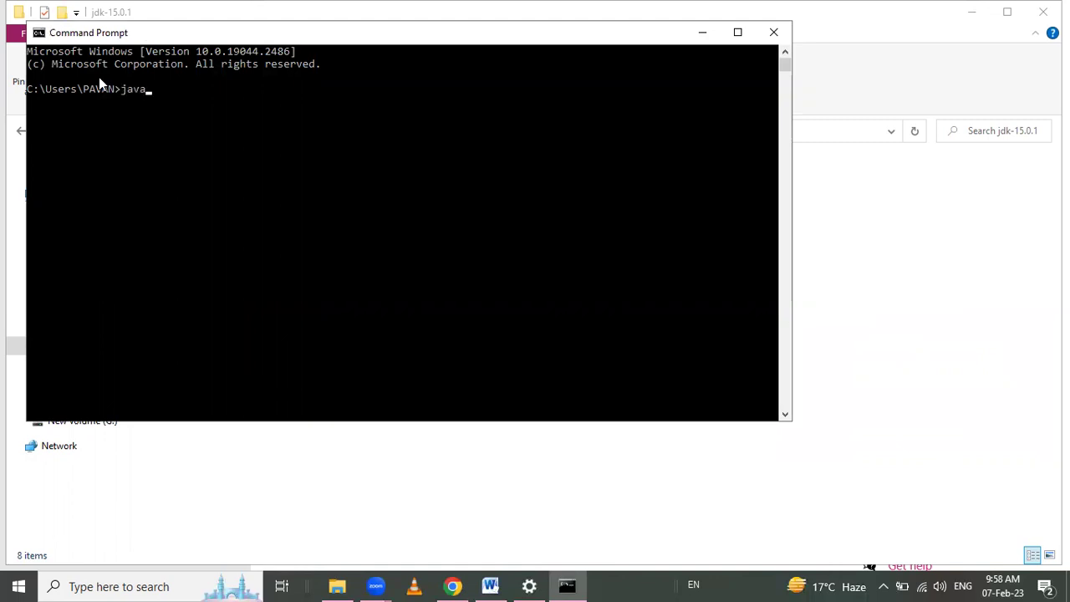
type("-version")
key("Return")
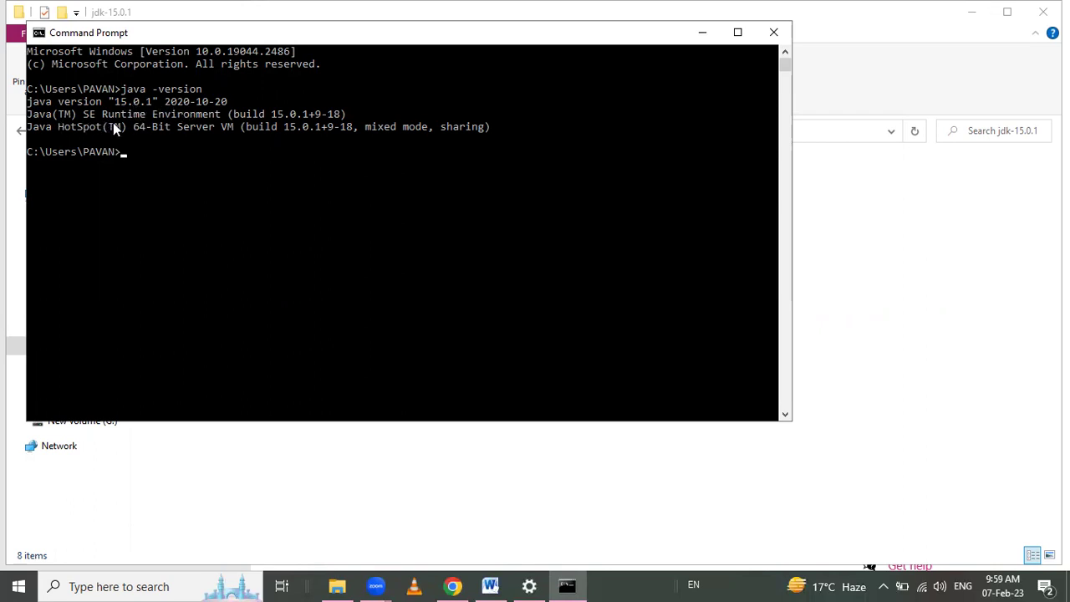
left_click(490, 586)
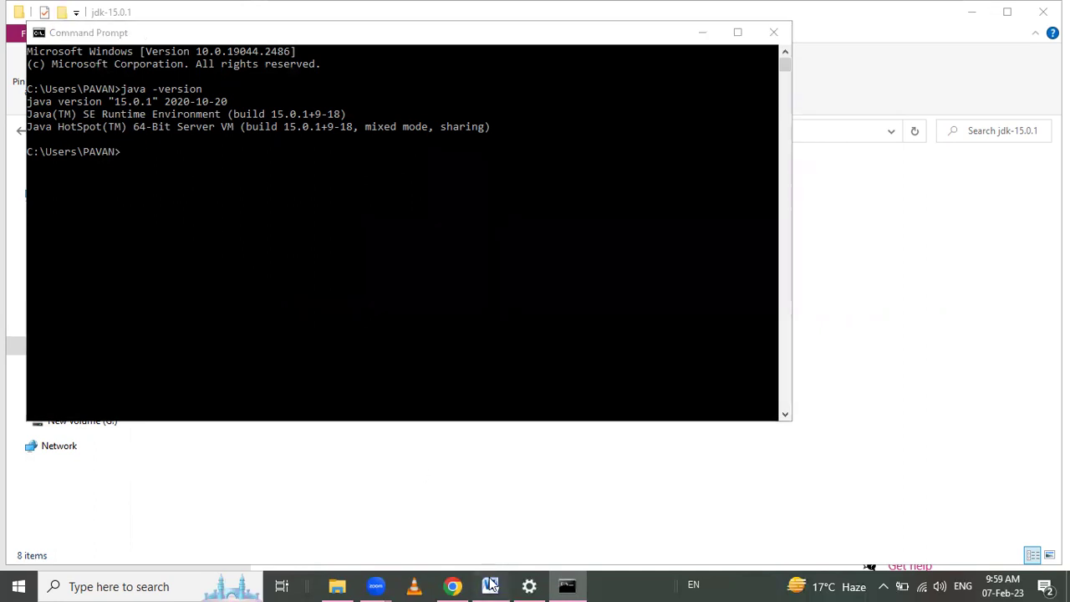
Scroll the Word guide to the Download Apache Maven section, then open a new Chrome tab
scroll(518, 552, "down", 5)
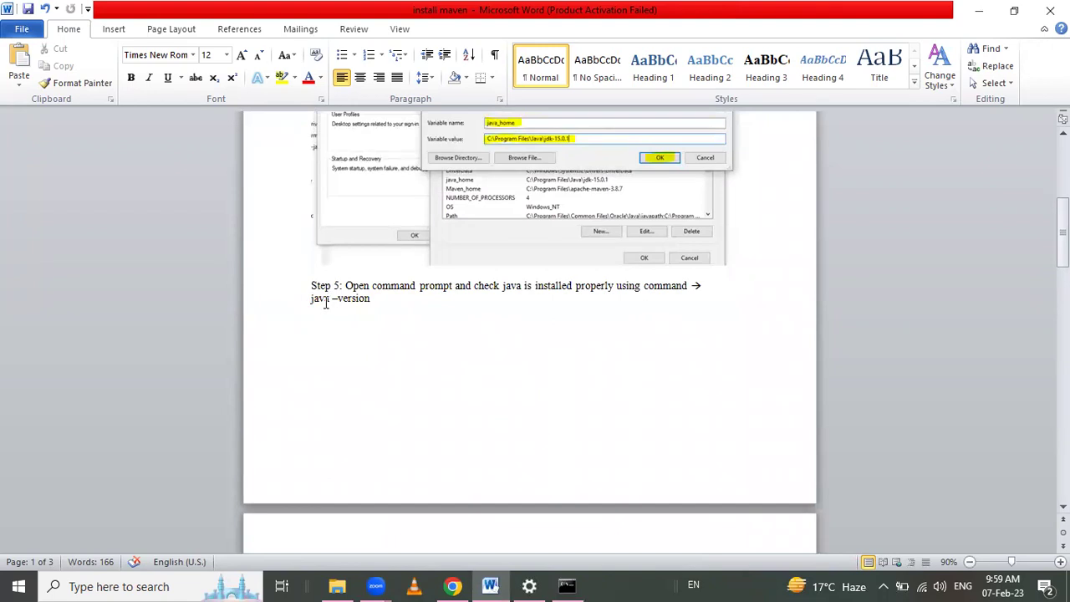
scroll(326, 302, "down", 5)
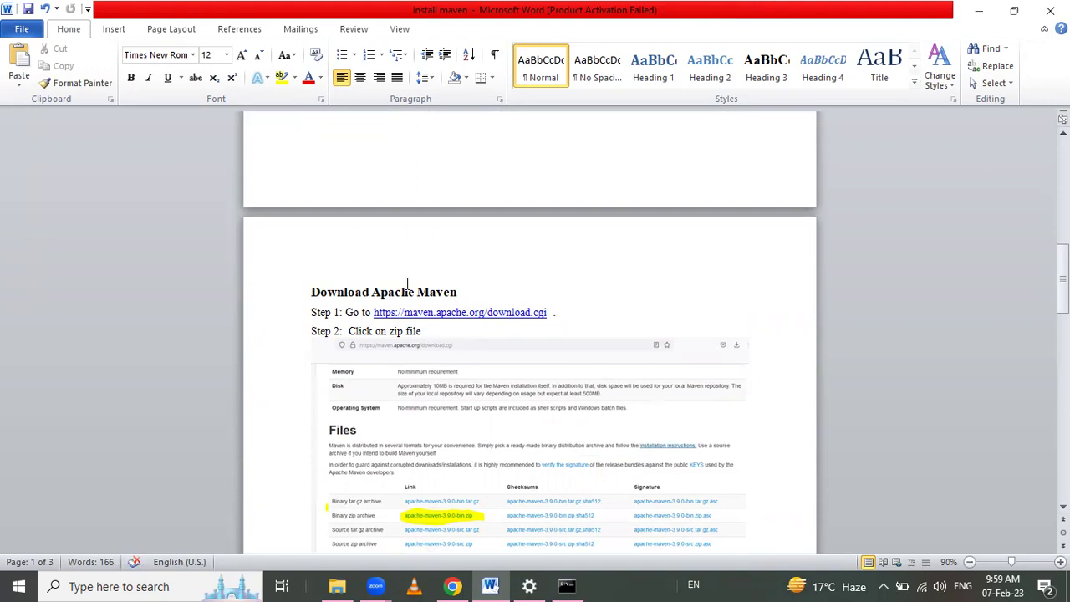
scroll(347, 363, "down", 2)
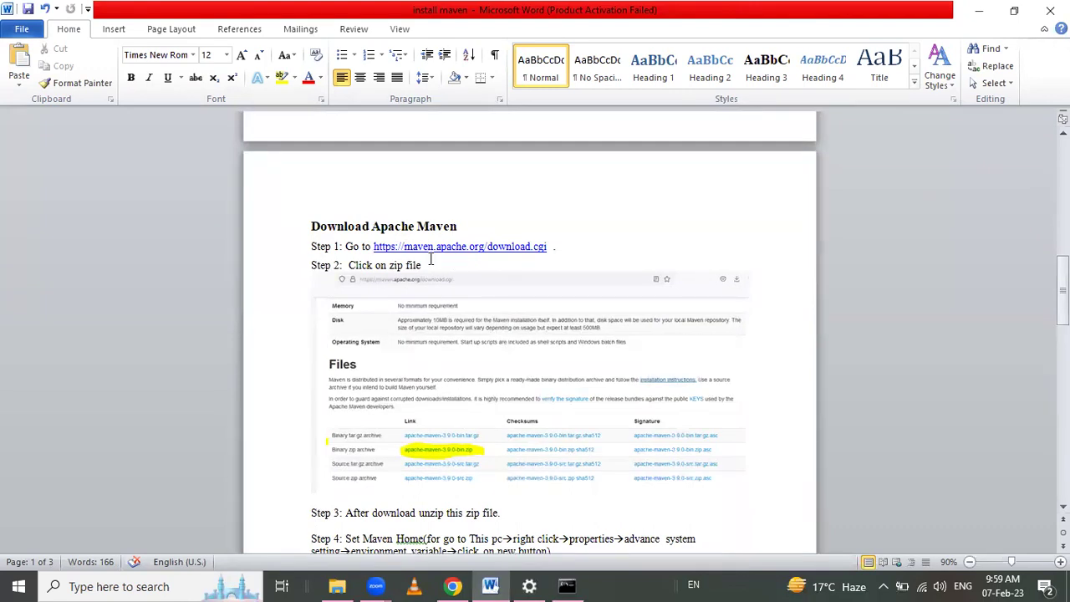
left_click(451, 585)
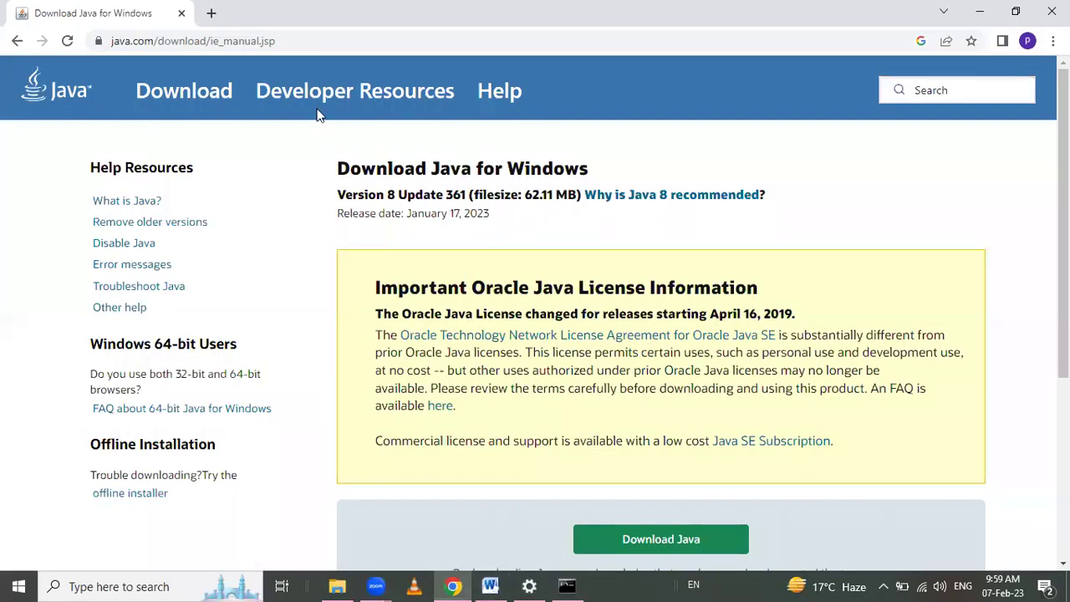
left_click(210, 14)
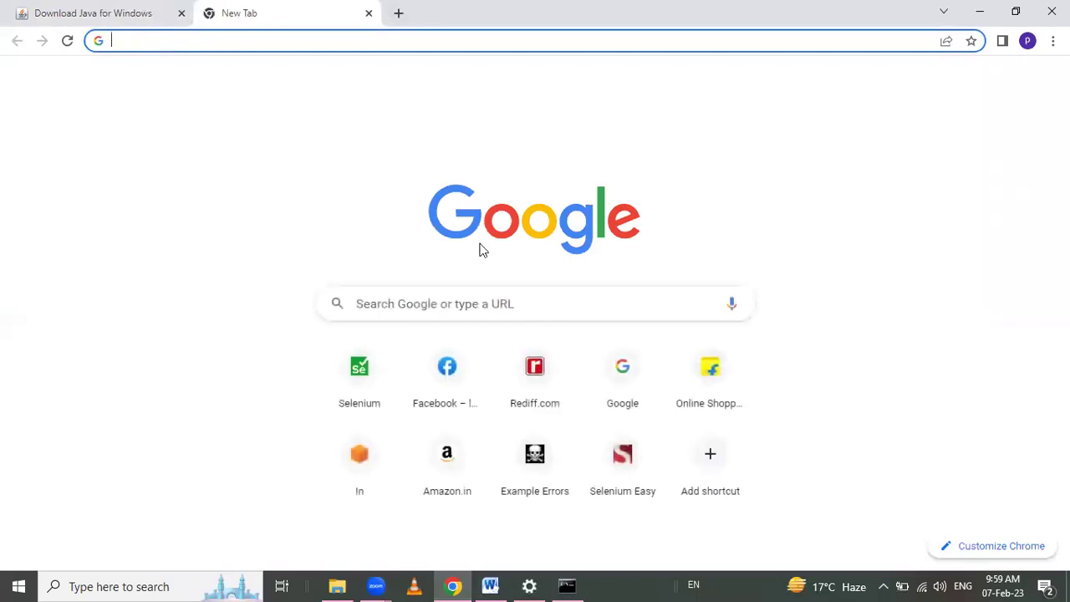
Search 'maven', open the Apache Maven download page with apache-maven-3.9.0-bin.zip, then Chrome's Downloads list
left_click(444, 298)
type("m")
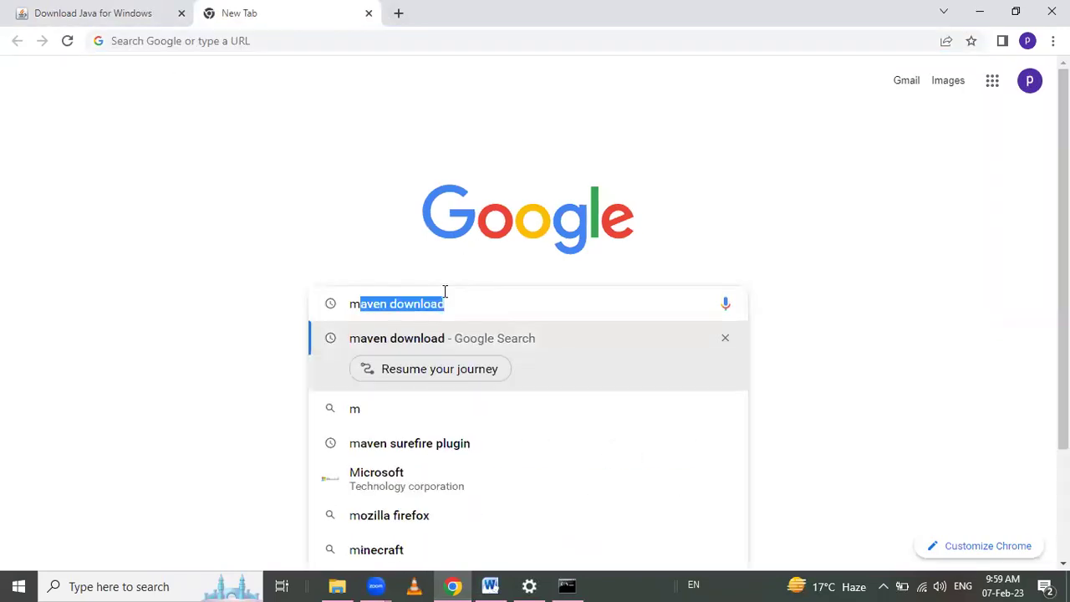
type("aven")
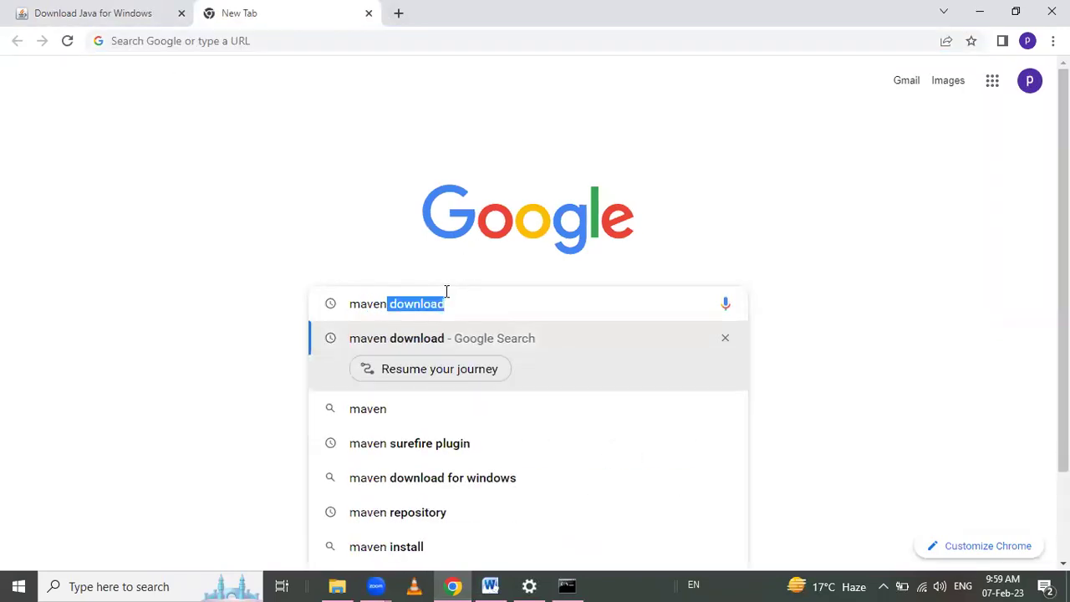
key("Return")
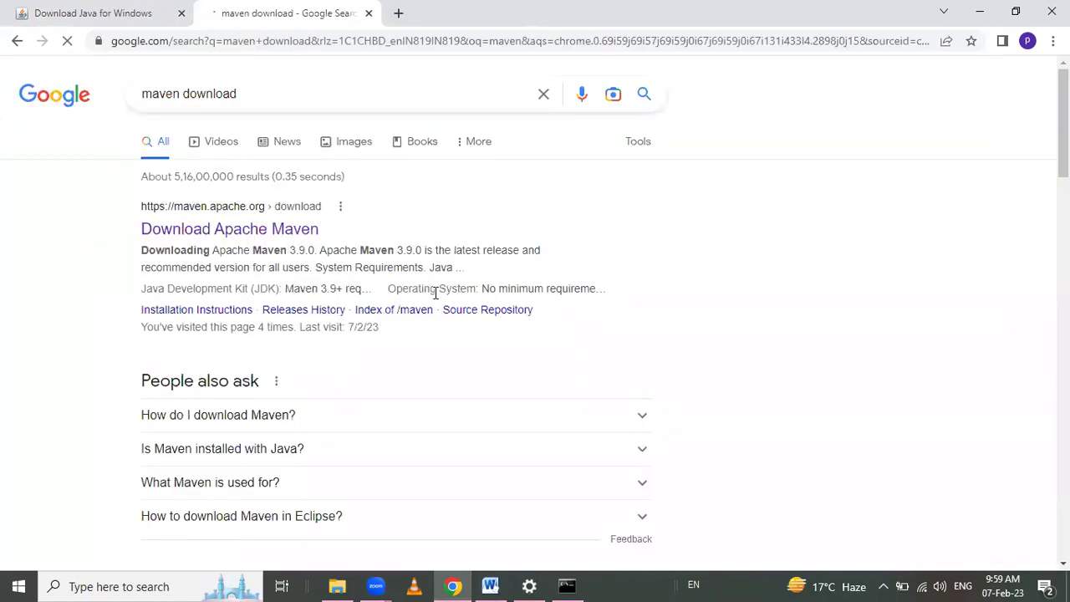
left_click(224, 233)
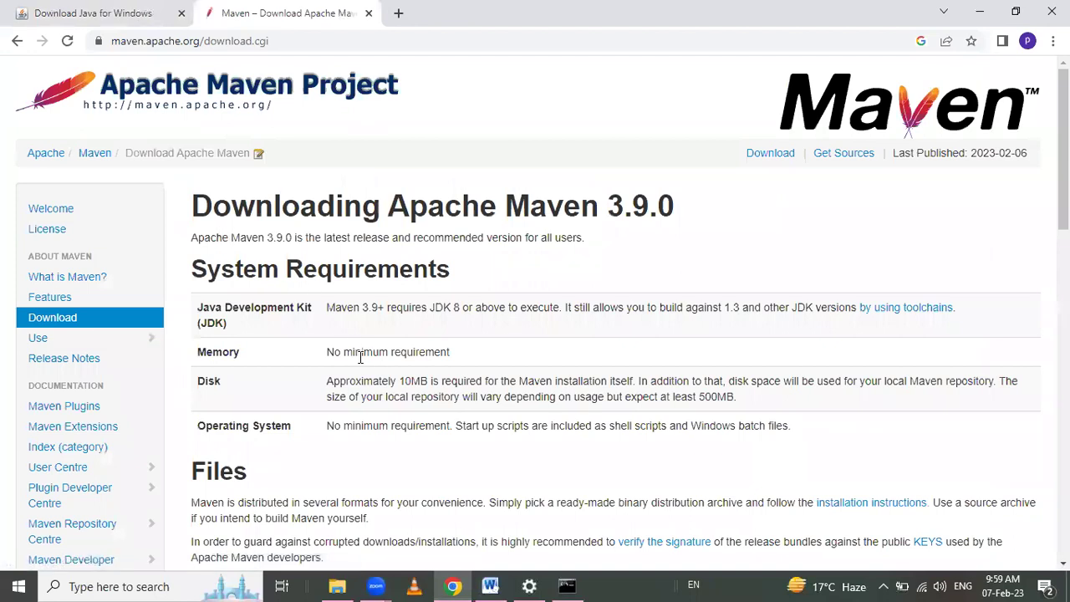
scroll(356, 364, "down", 4)
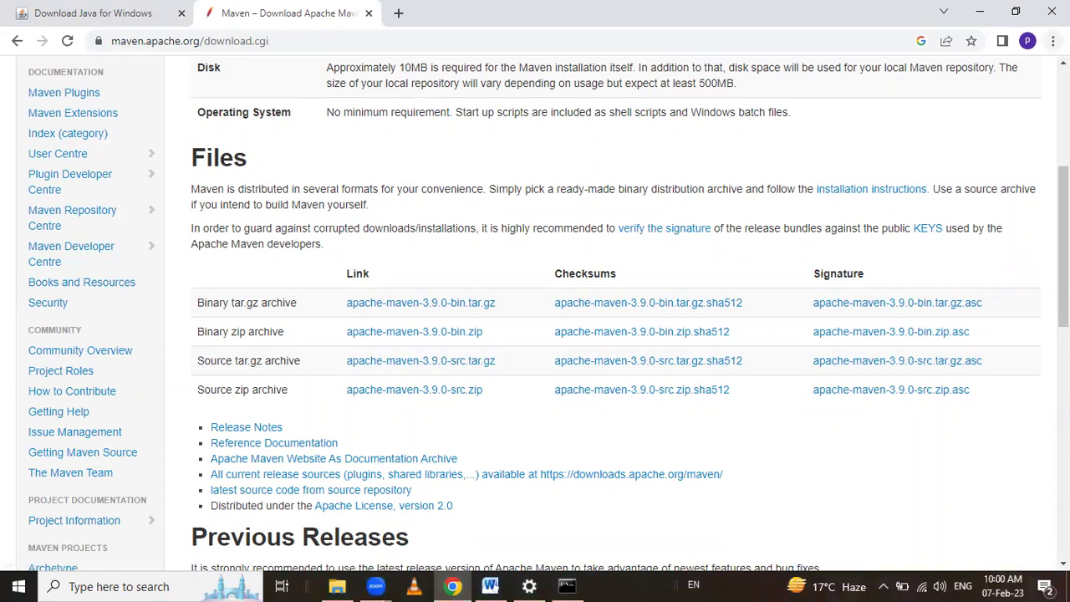
left_click(1053, 40)
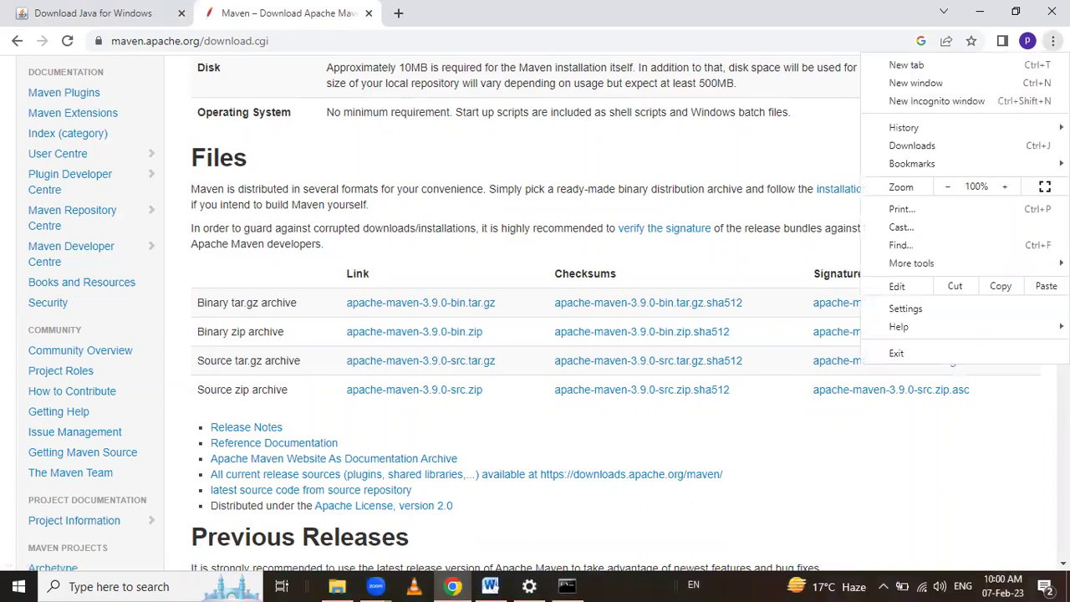
left_click(973, 147)
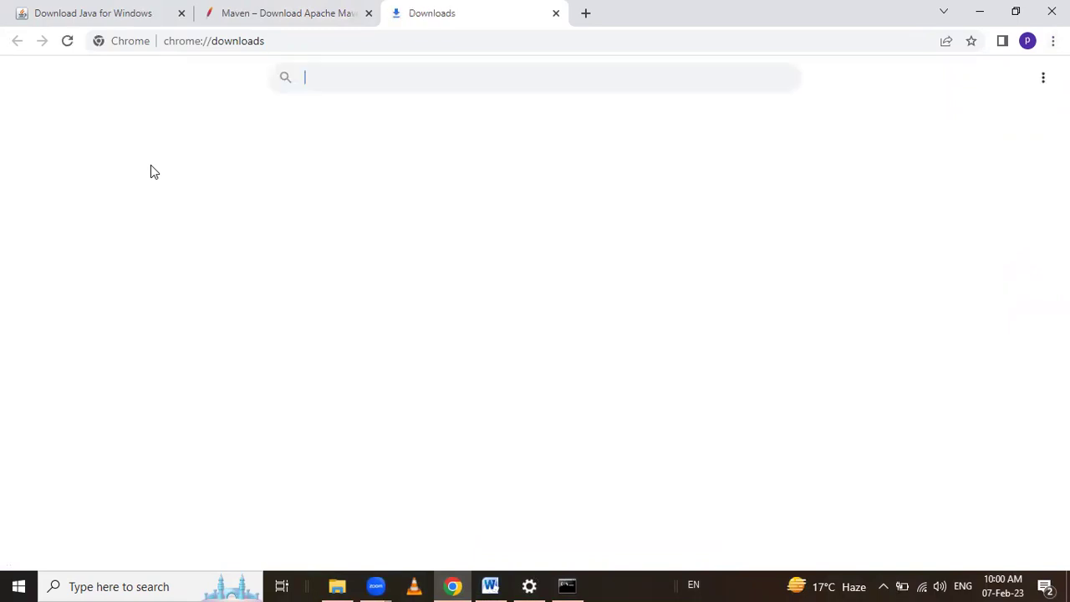
Show the apache-maven-3.9.0-bin zip in Downloads and bring up its context menu
left_click(380, 231)
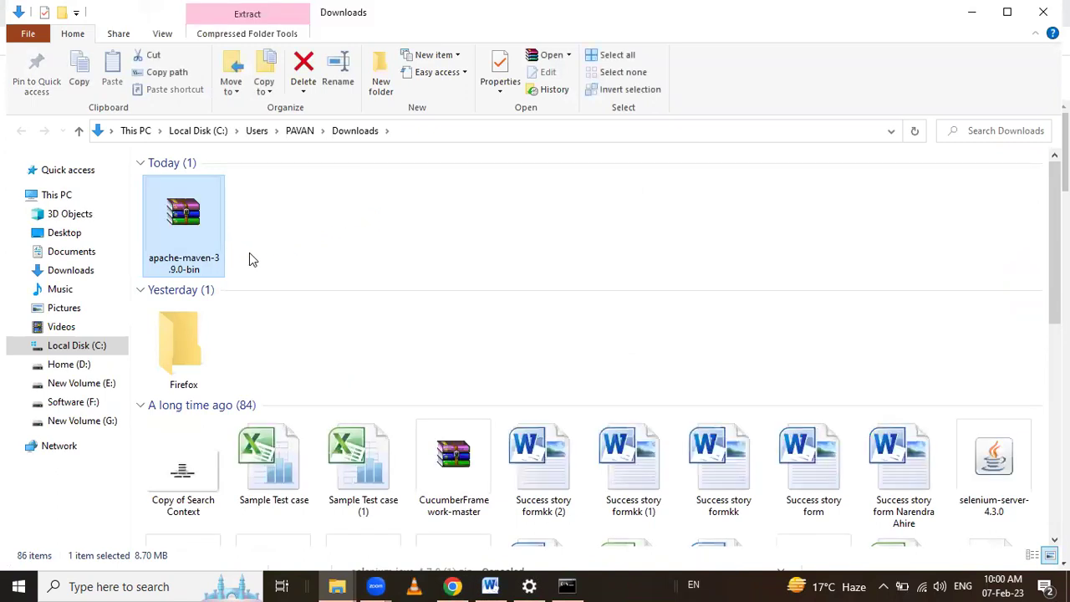
double_click(188, 233)
right_click(201, 252)
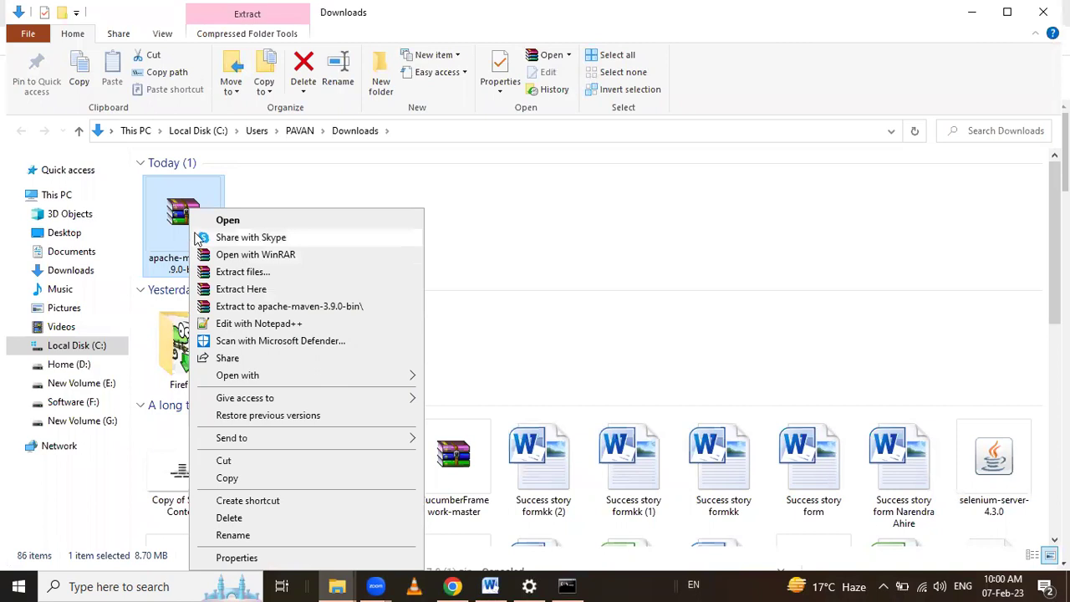
Extract the apache-maven archive with WinRAR into C:\Program Files
left_click(227, 273)
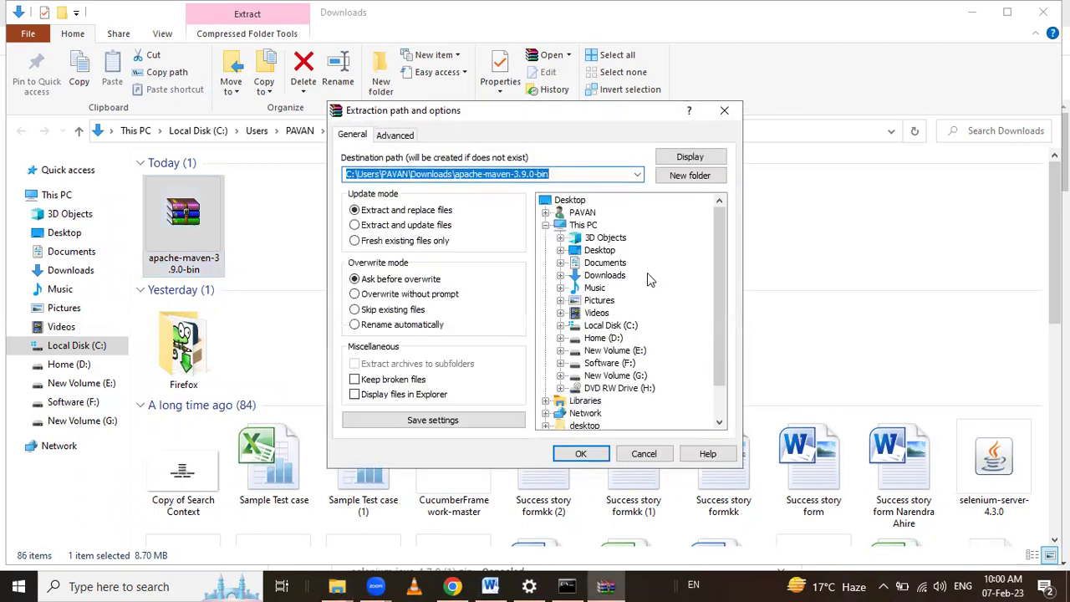
double_click(611, 325)
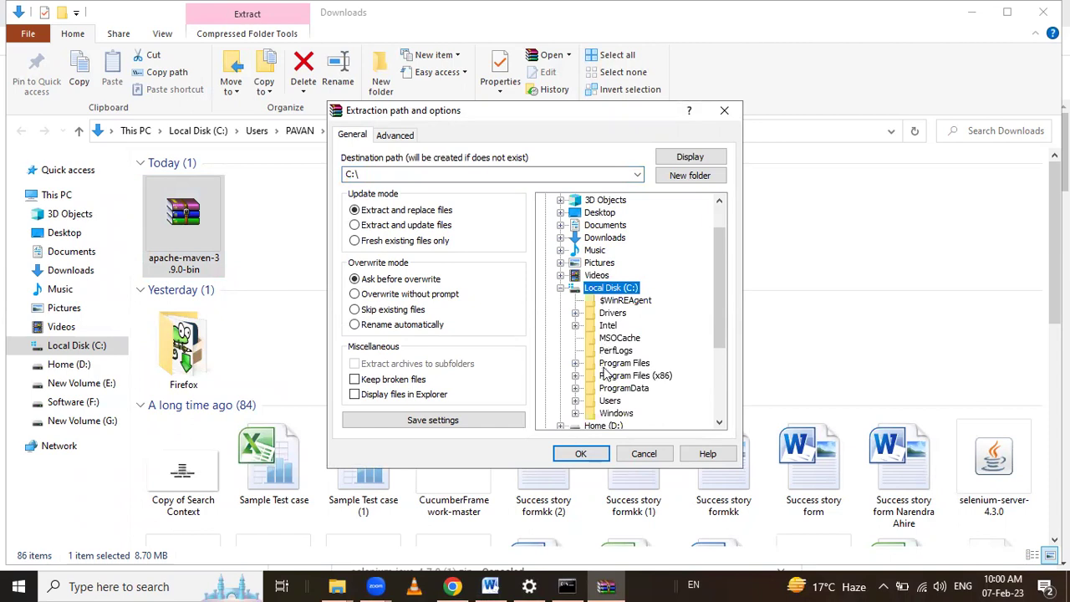
double_click(615, 364)
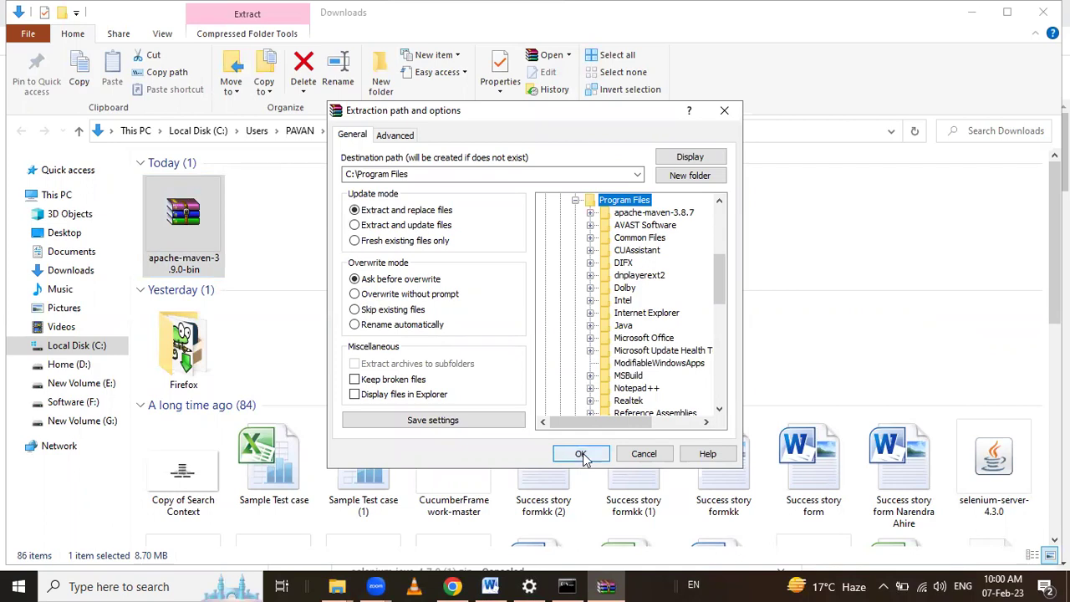
left_click(665, 454)
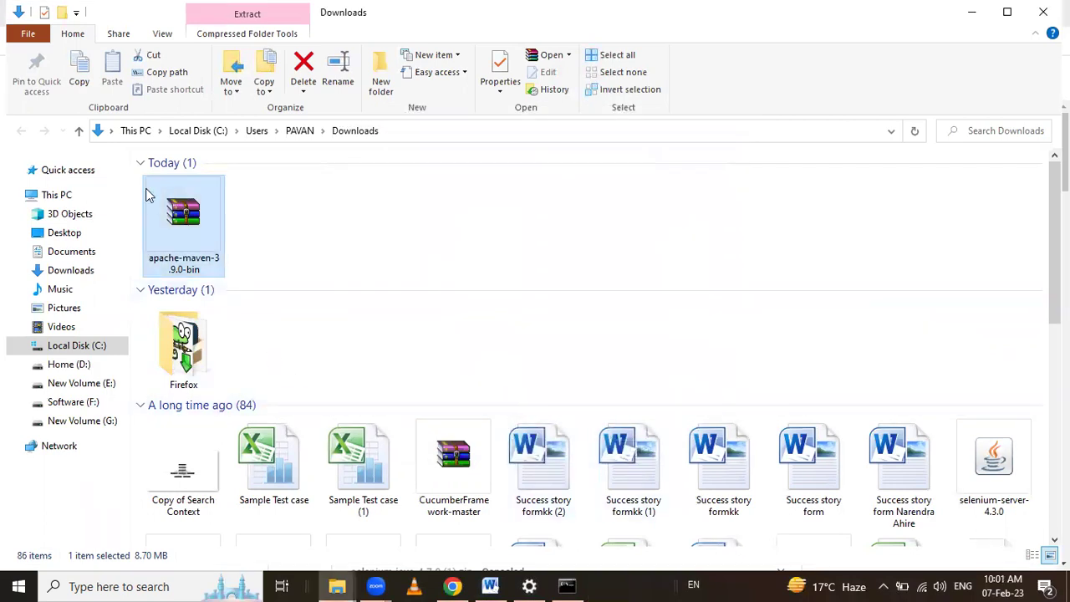
Open C:\Program Files\apache-maven-3.8.7, copy its folder path, and bring up Windows Settings
left_click(69, 342)
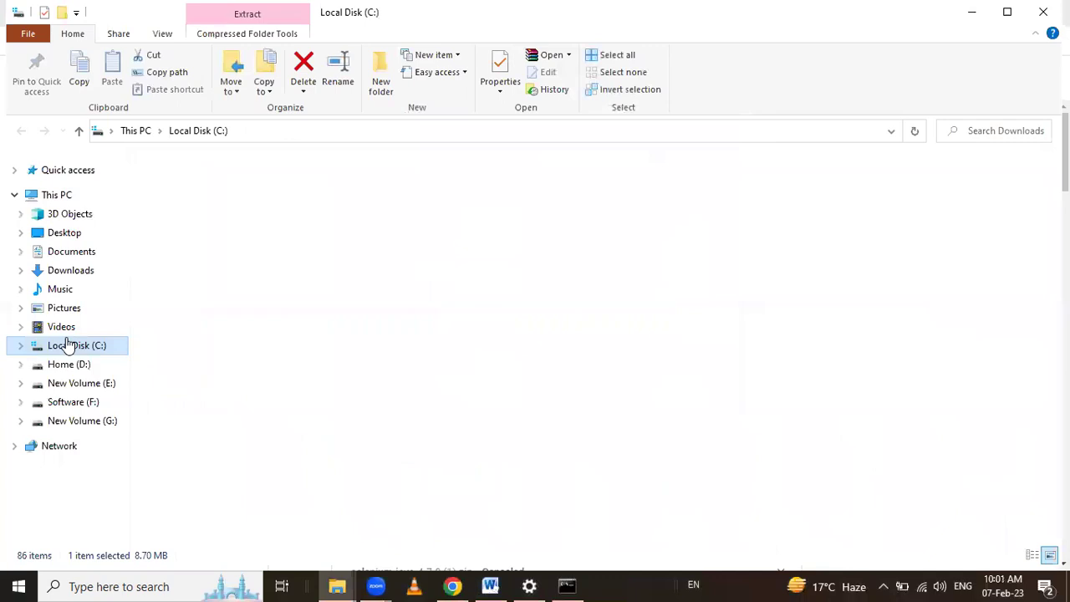
double_click(226, 233)
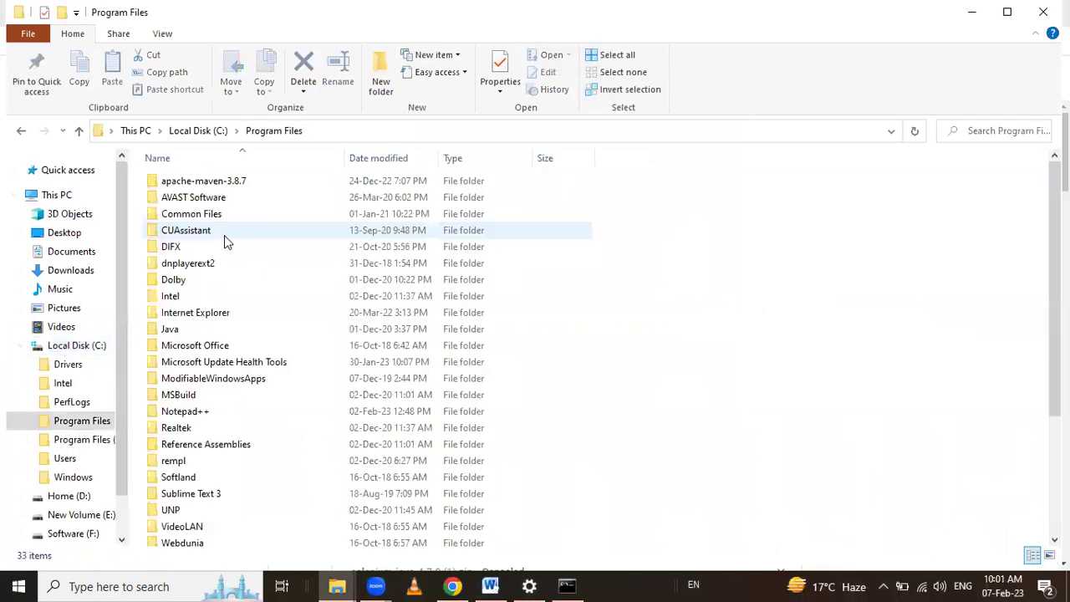
left_click(221, 184)
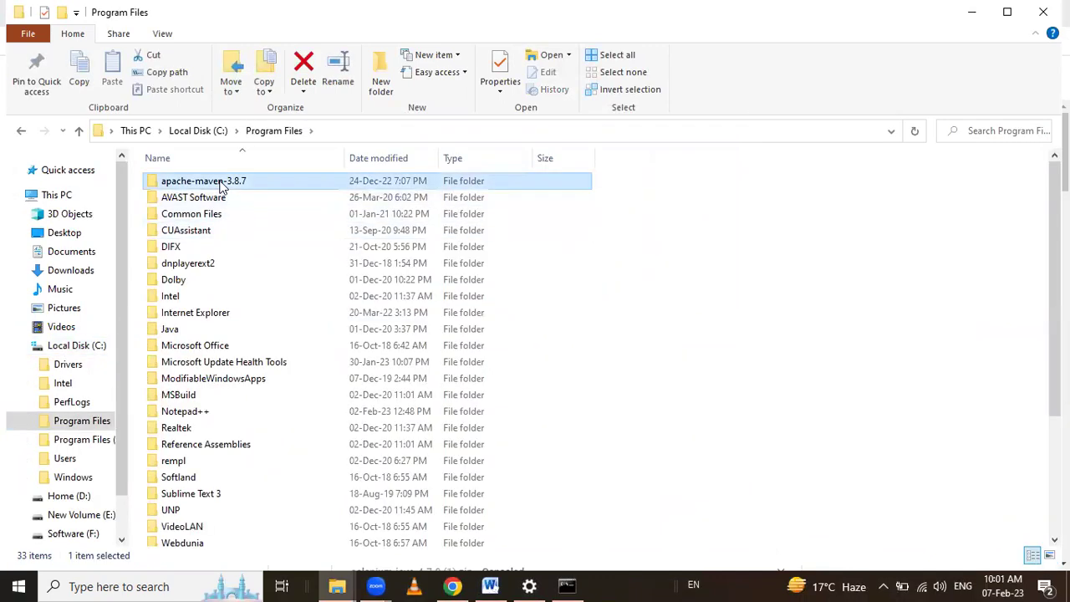
double_click(221, 185)
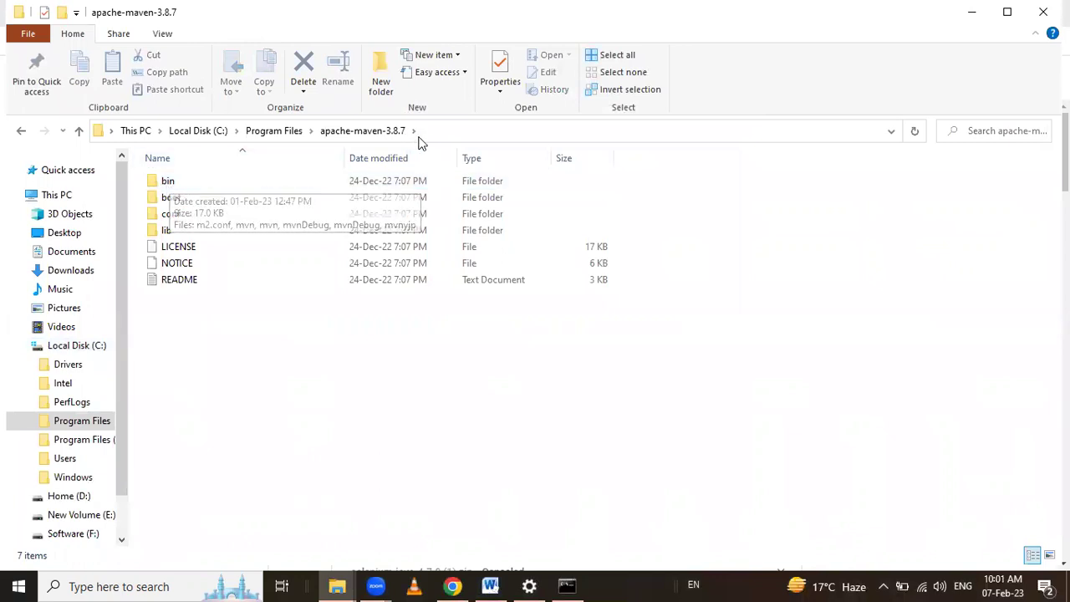
left_click(461, 130)
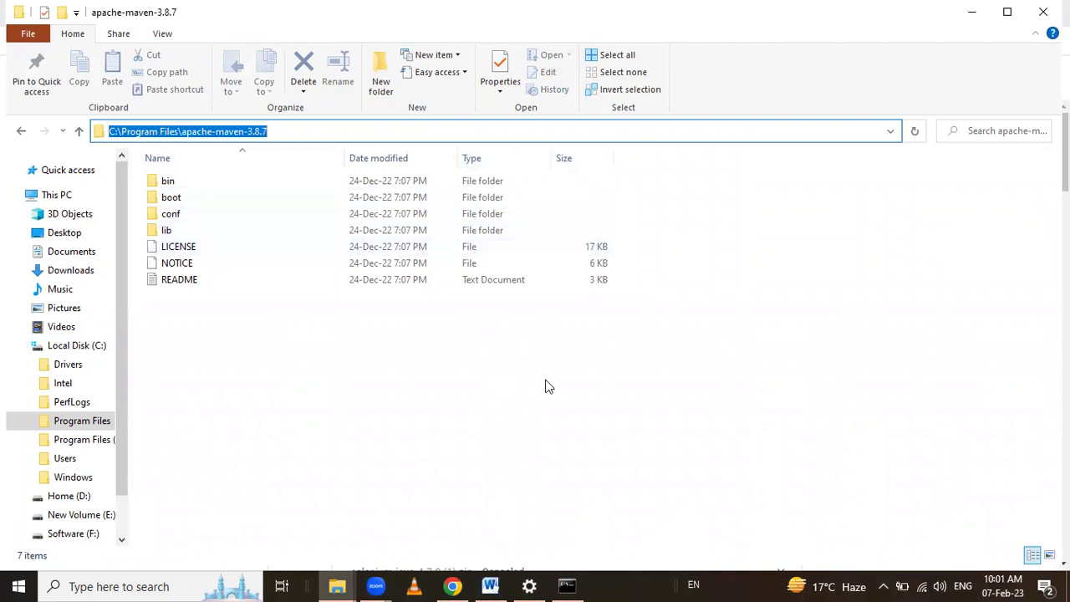
left_click(532, 585)
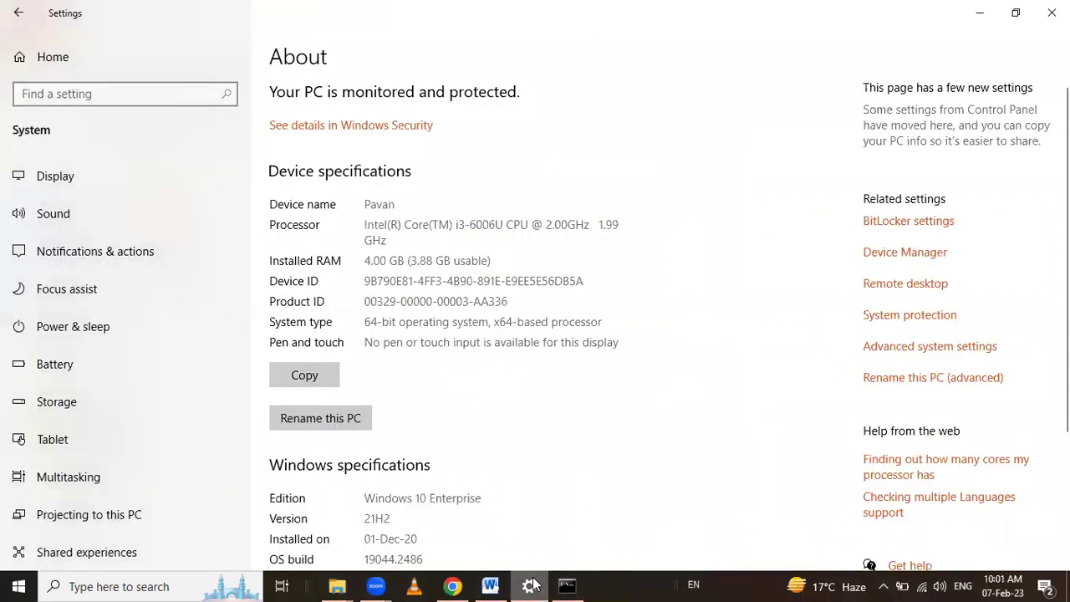
Create system variable maven_home with value C:\Program Files\apache-maven-3.8.7 and confirm all dialogs
left_click(893, 350)
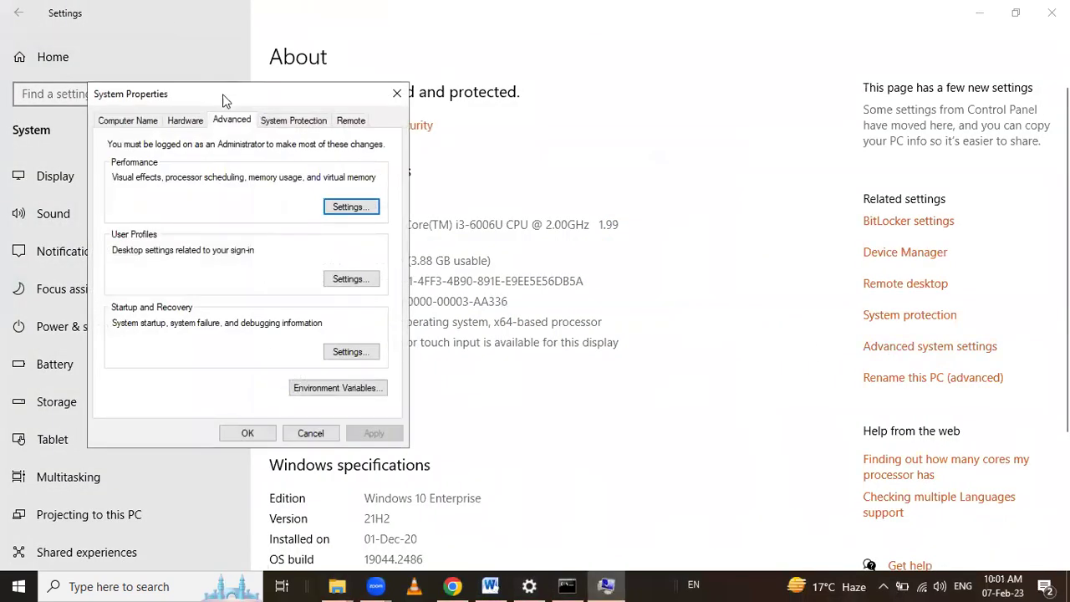
left_click(313, 387)
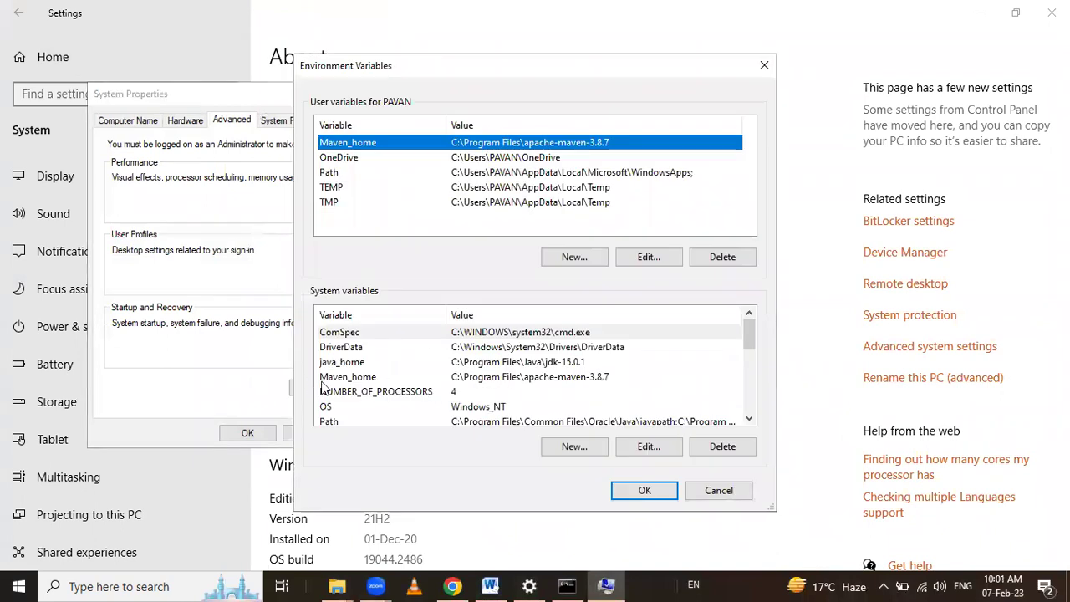
left_click(575, 447)
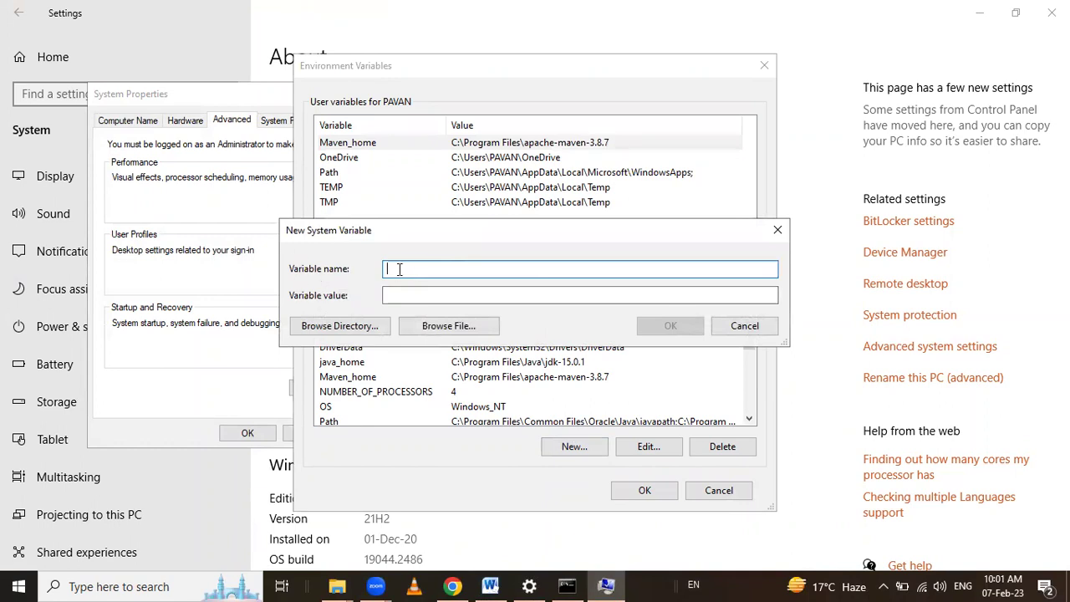
type("maven_home")
left_click(440, 296)
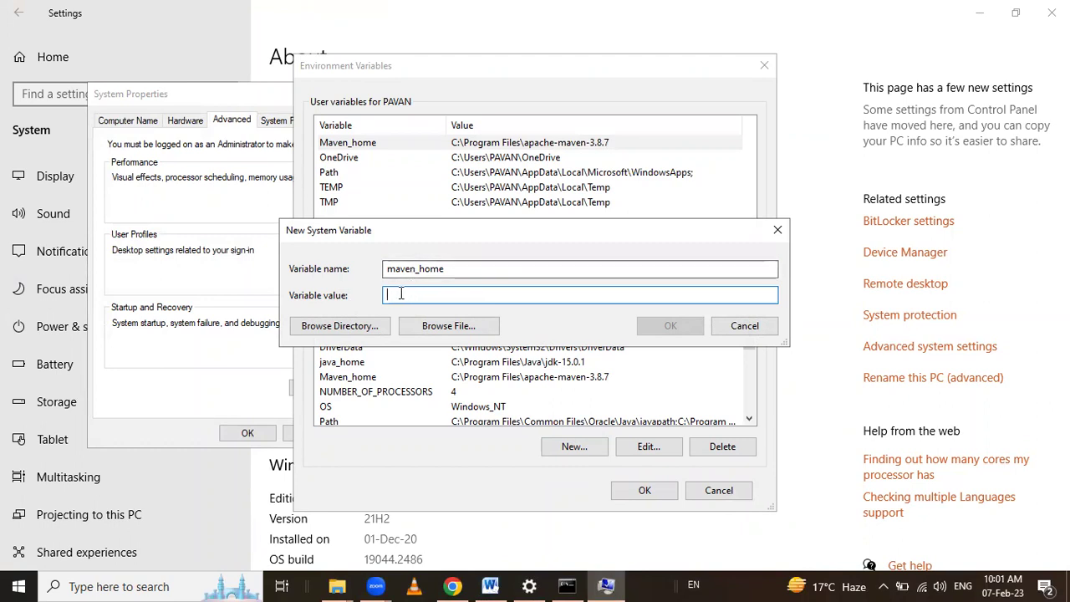
key("ctrl+v")
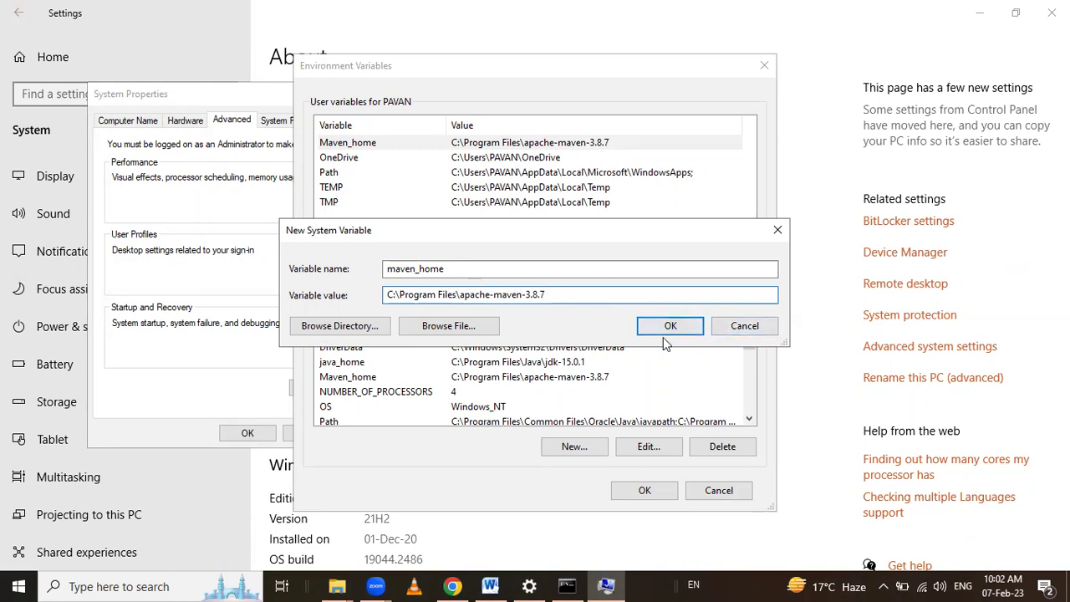
left_click(745, 327)
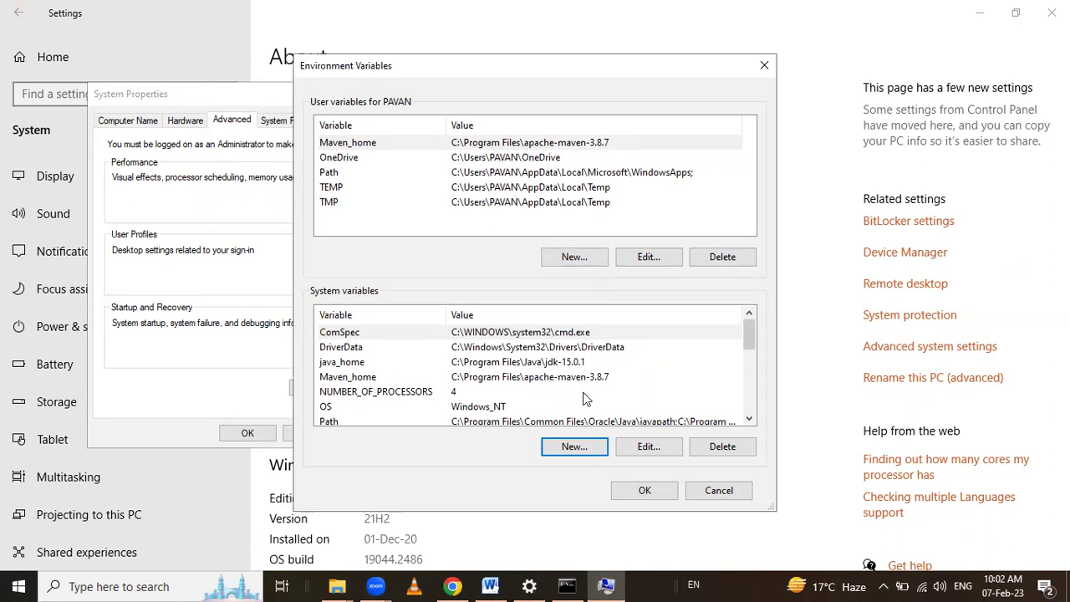
left_click(658, 497)
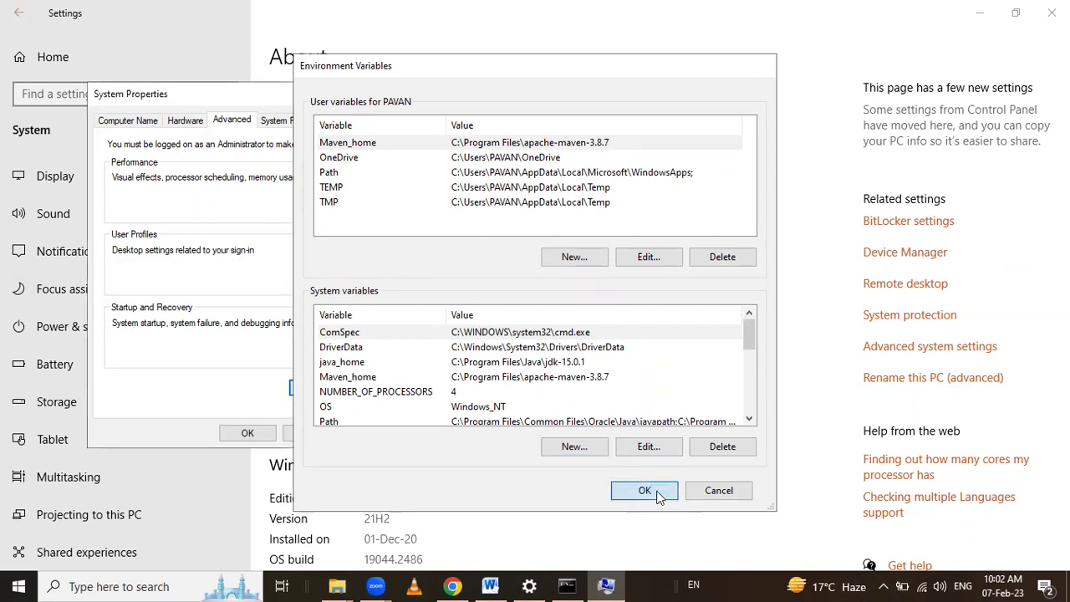
left_click(248, 433)
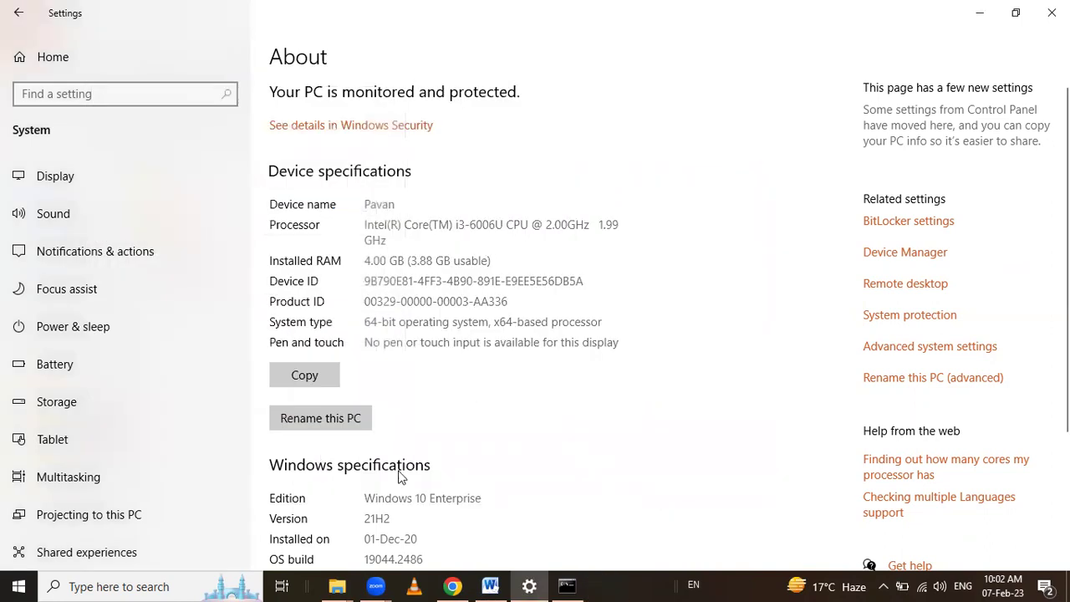
Run maven --version in Command Prompt, which reports 'maven' is not recognized
left_click(566, 585)
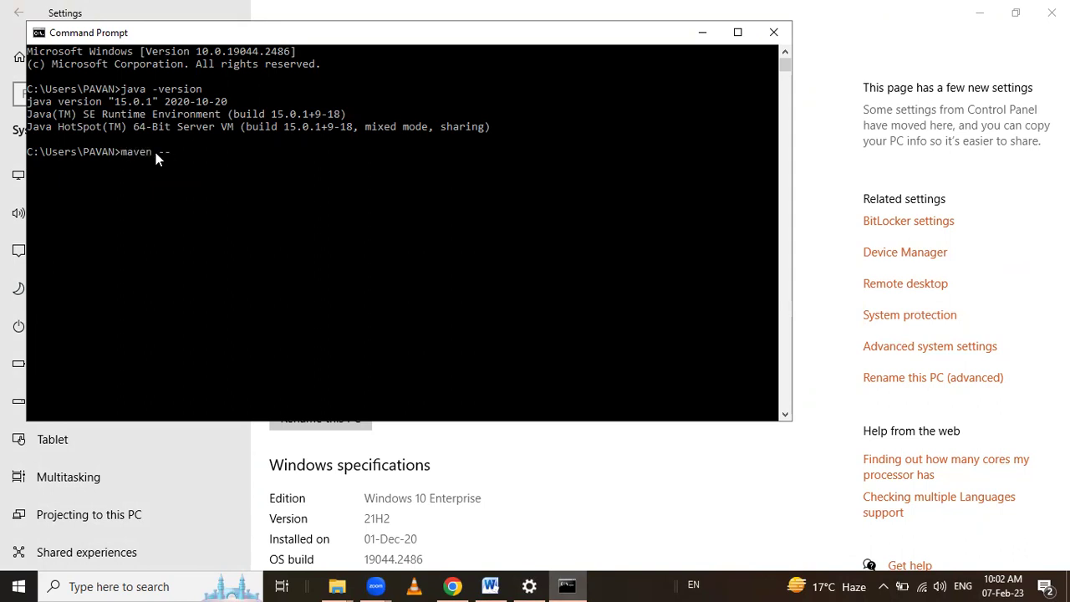
type("ersion")
key("Return")
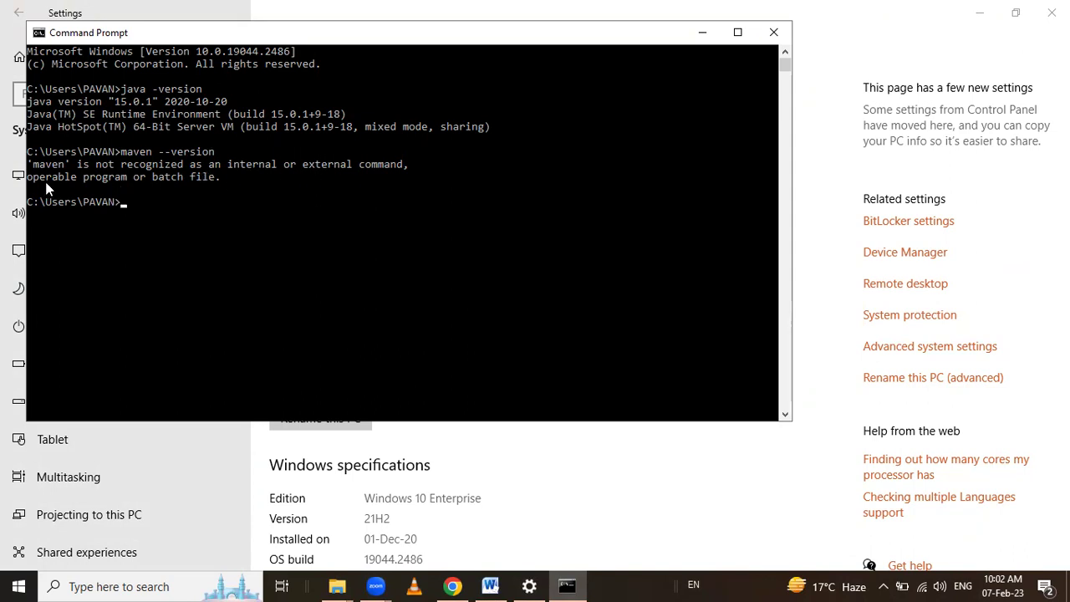
Run mvn --version to confirm Apache Maven 3.8.7, then return to the Word install guide
left_click(148, 203)
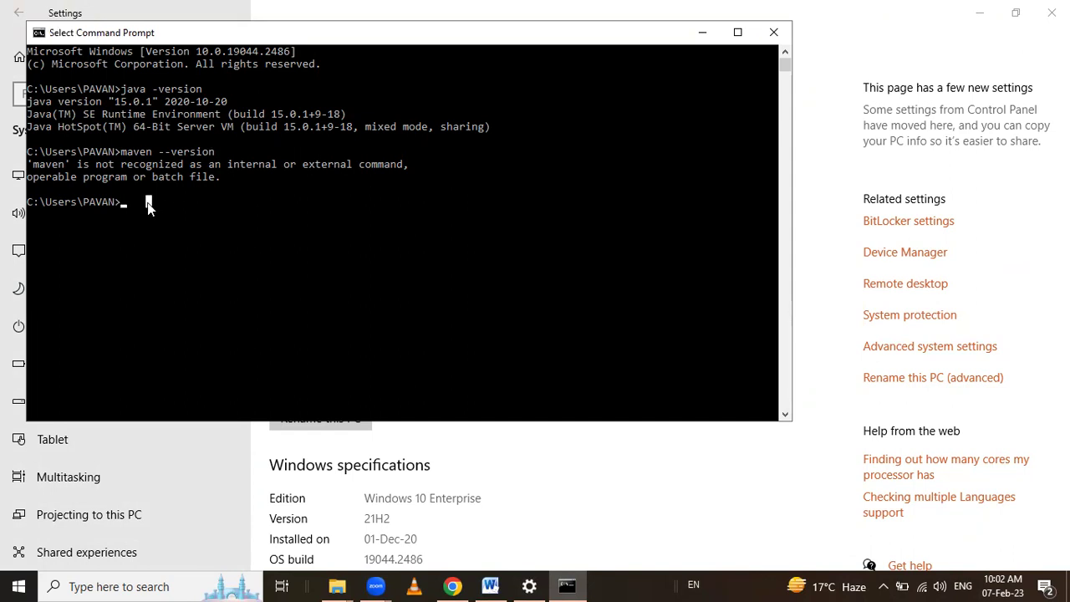
type("mvn -")
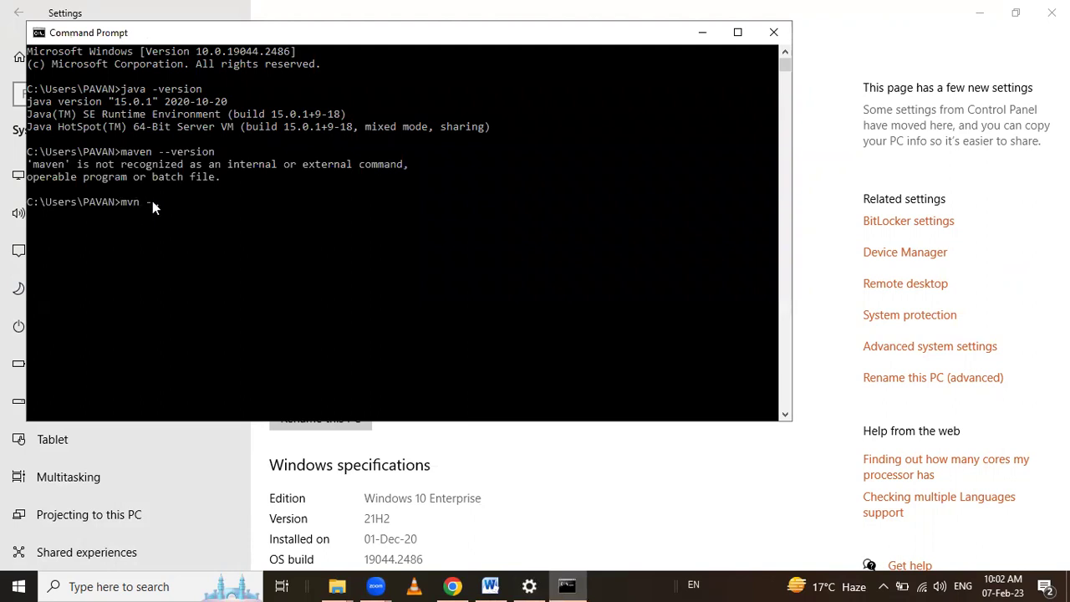
type("-version")
key("Return")
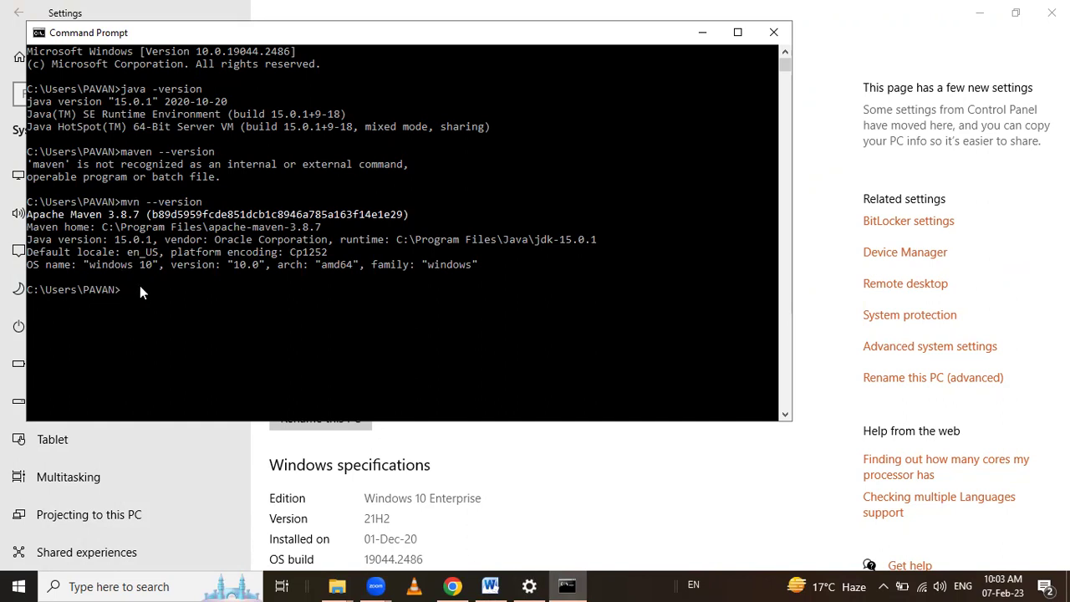
left_click(490, 586)
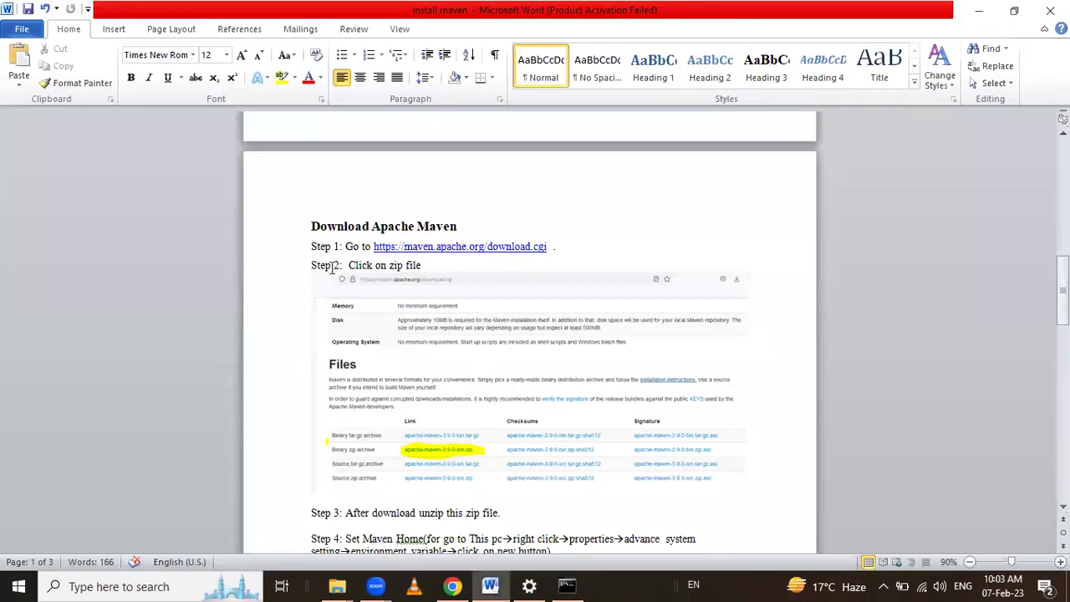